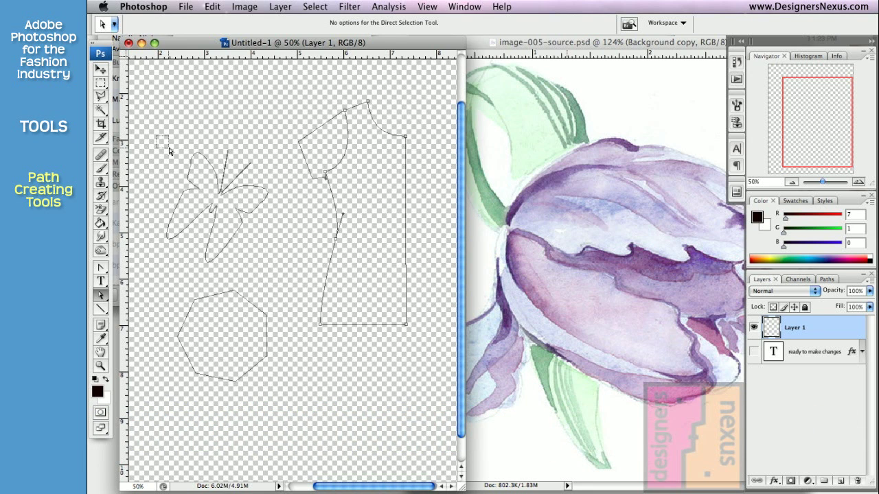
Try to reshape the butterfly's right-hand wing by adjusting the anchor points along its upper edge
drag(171, 151, 280, 277)
click(267, 193)
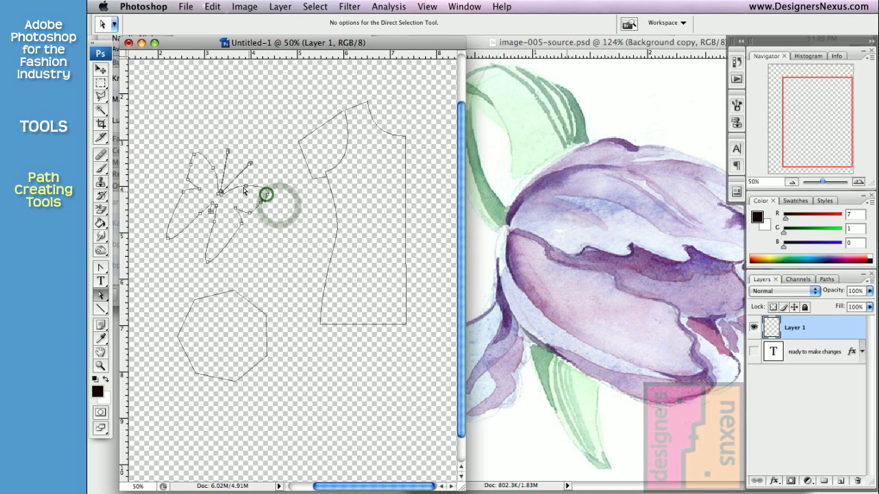
click(244, 185)
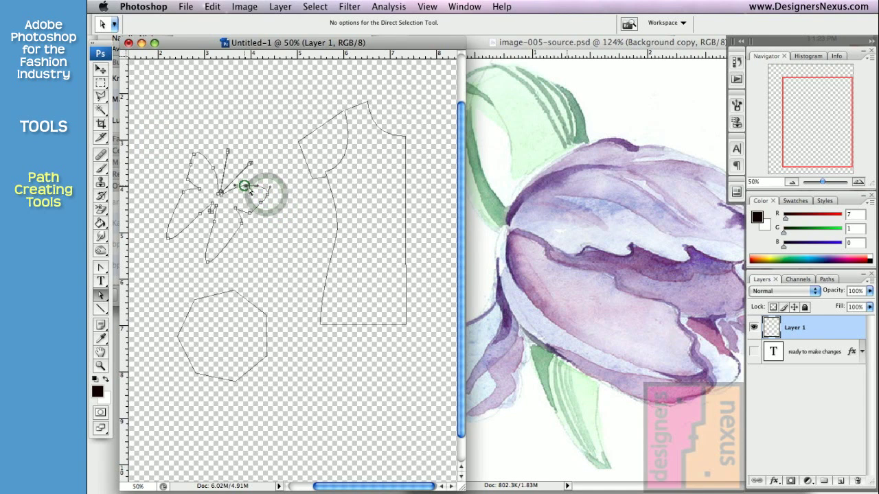
click(332, 199)
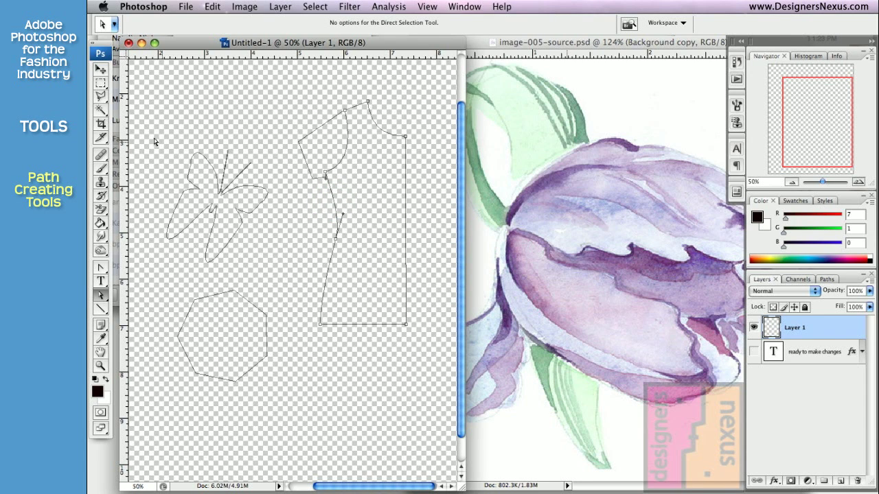
Select all the butterfly's subpaths and fill them with the green floral custom pattern at 100% opacity
drag(207, 194, 286, 275)
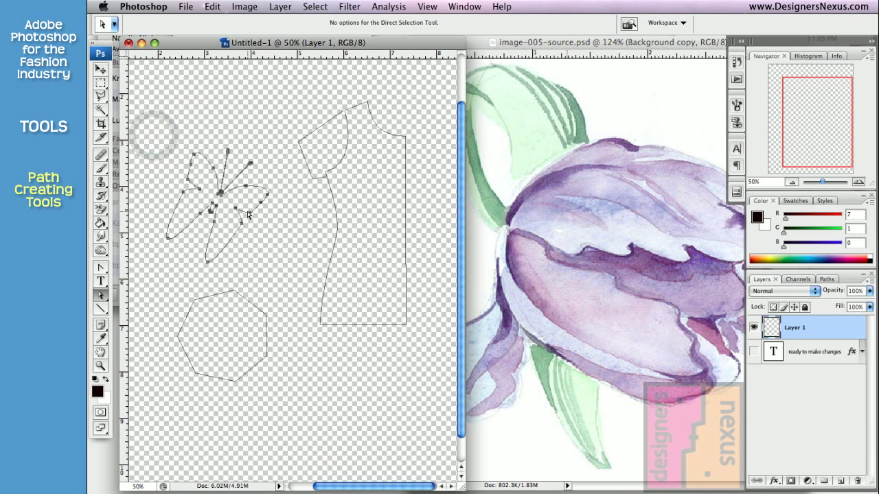
right_click(247, 216)
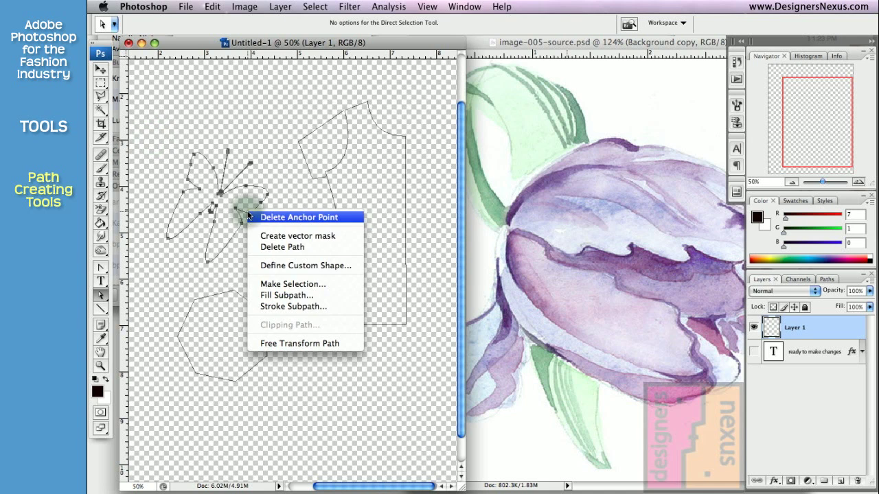
click(287, 295)
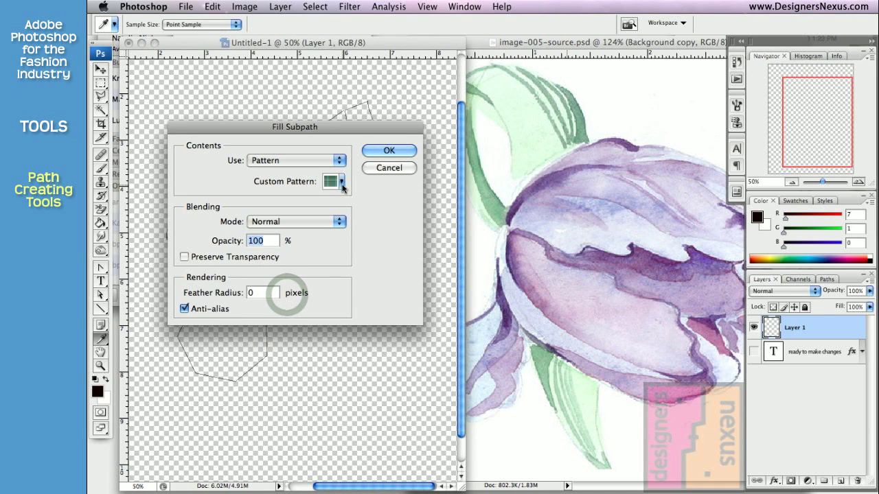
click(342, 181)
click(352, 265)
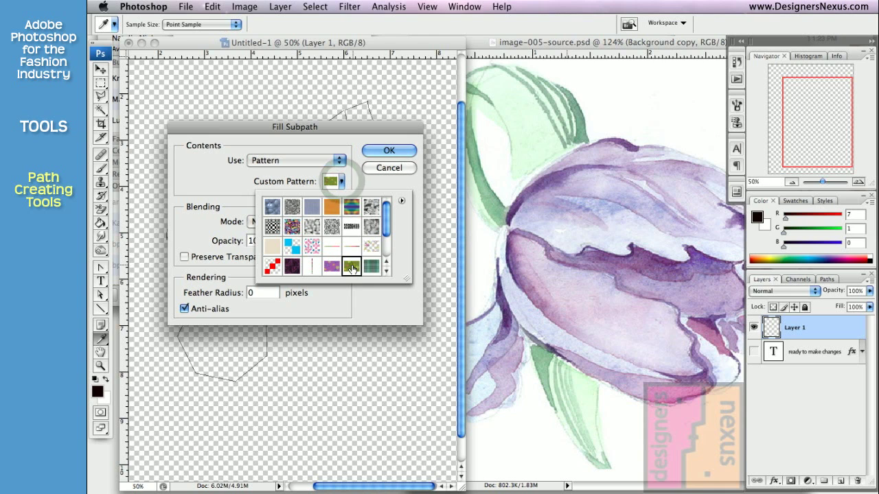
click(389, 151)
click(388, 150)
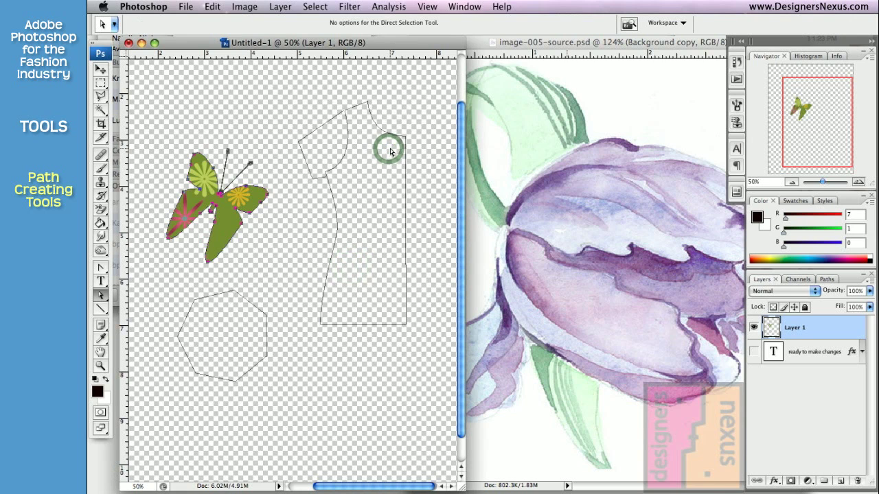
Select the garment's subpaths and stroke them with the Brush, leaving Simulate Pressure off
drag(285, 86, 438, 353)
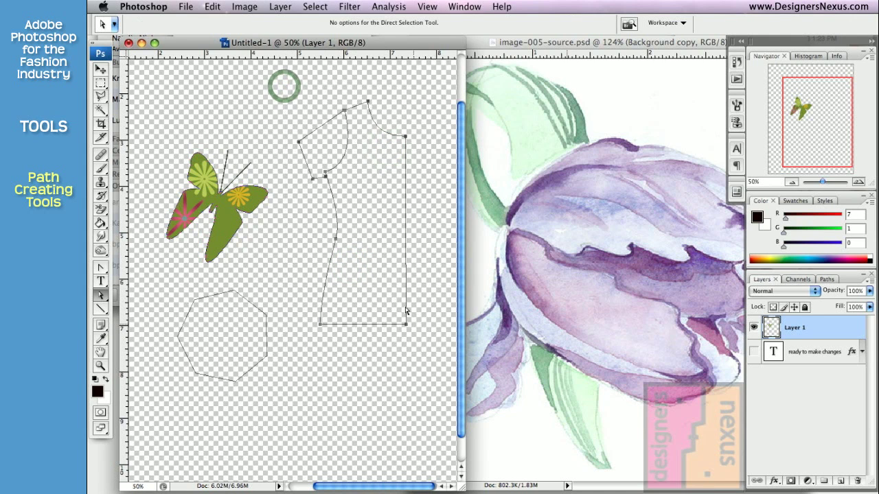
right_click(405, 260)
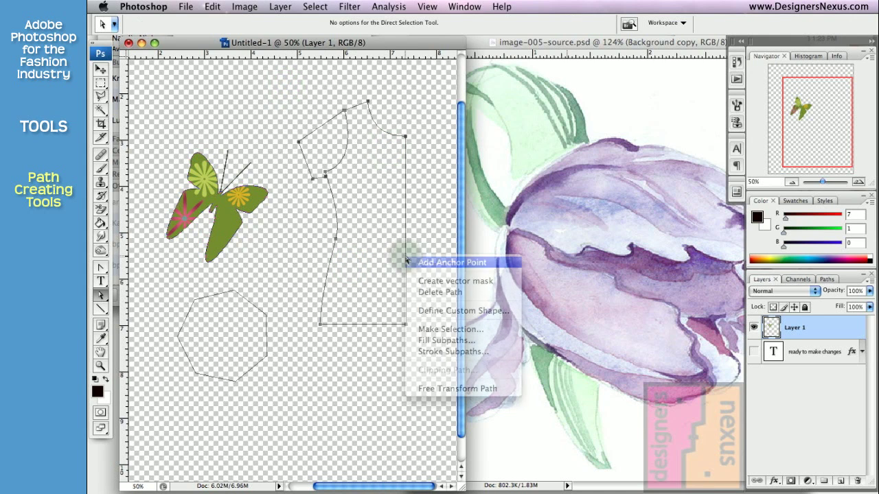
click(434, 353)
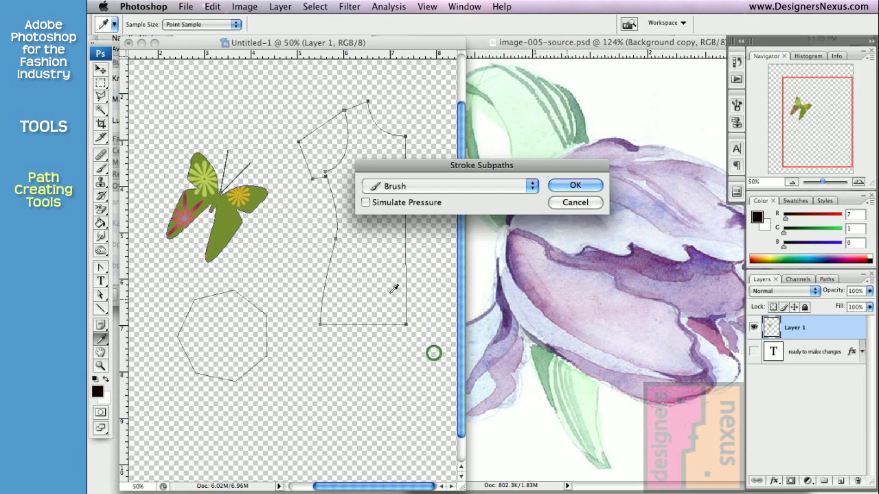
click(560, 187)
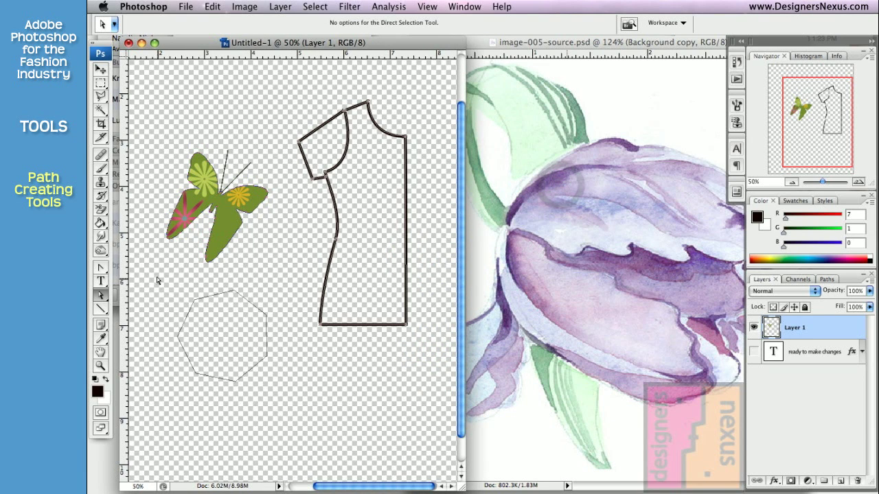
Load the seven-sided polygon path as a selection and move the selection outline up between the butterfly and the garment
drag(157, 277, 300, 412)
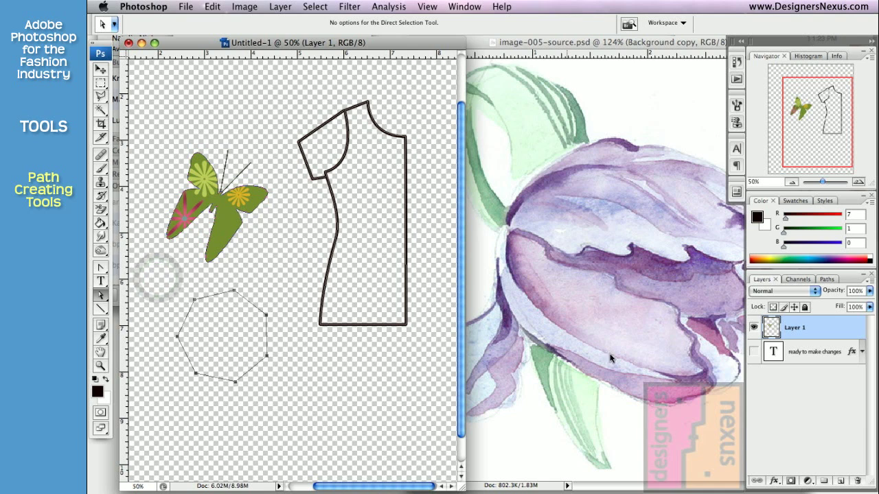
click(828, 281)
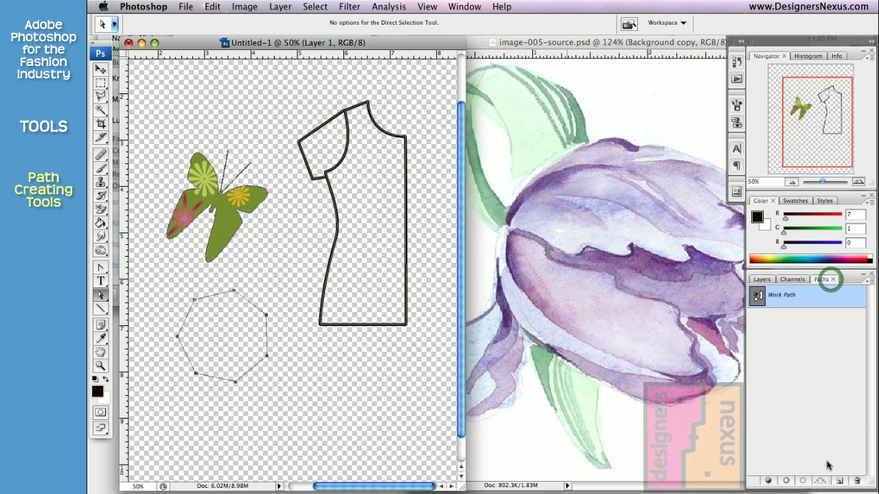
click(802, 482)
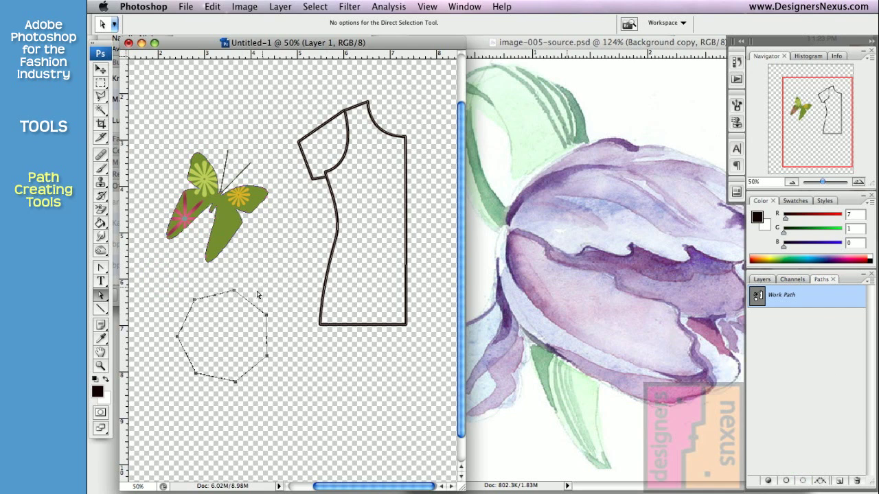
click(101, 82)
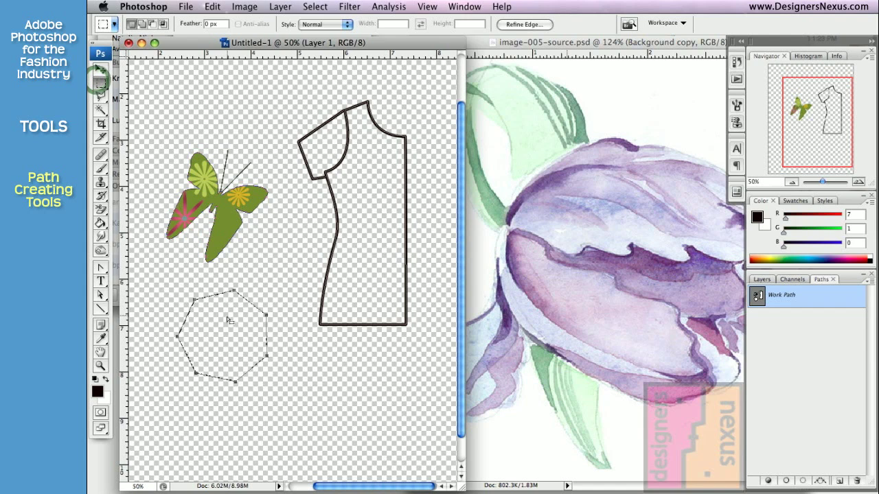
drag(227, 317, 289, 245)
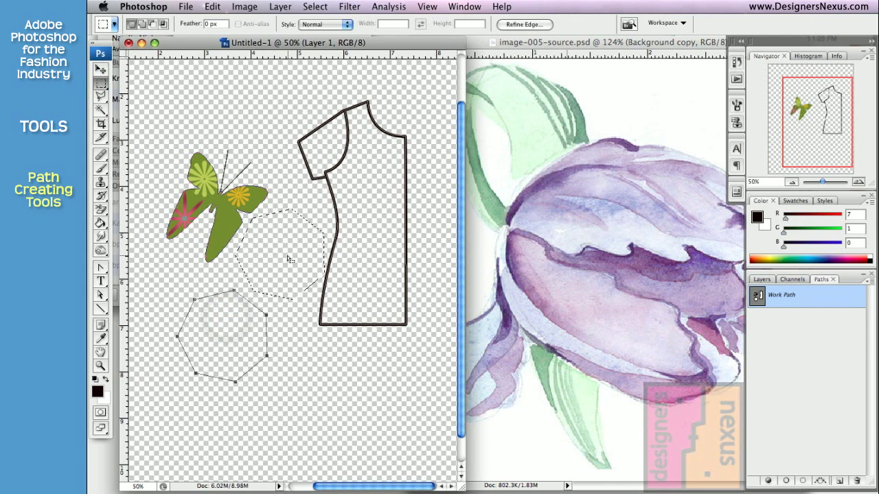
Examine the path selection, pen and shape tool groups, switching between the Ellipse, Rounded Rectangle, Rectangle and Pen tools
click(101, 295)
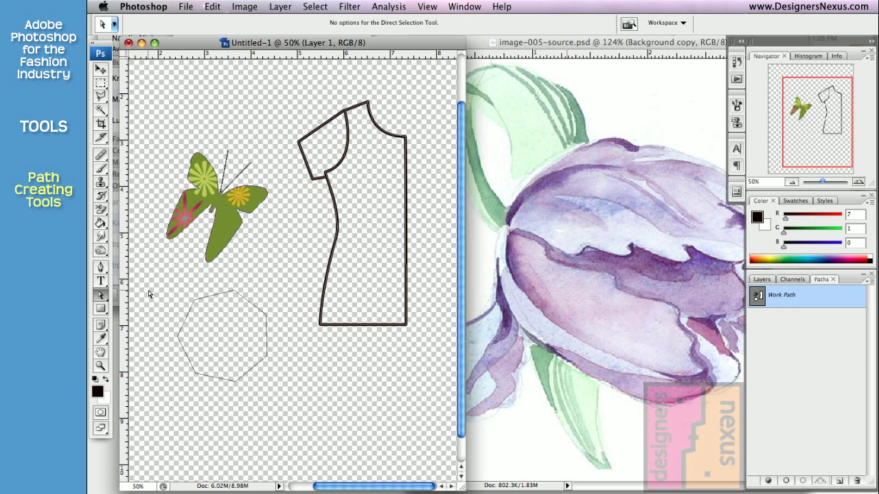
click(101, 269)
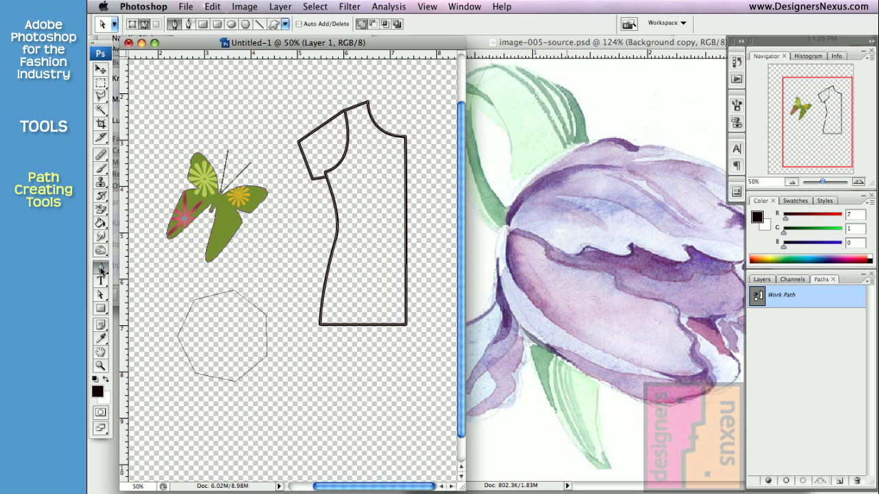
click(100, 309)
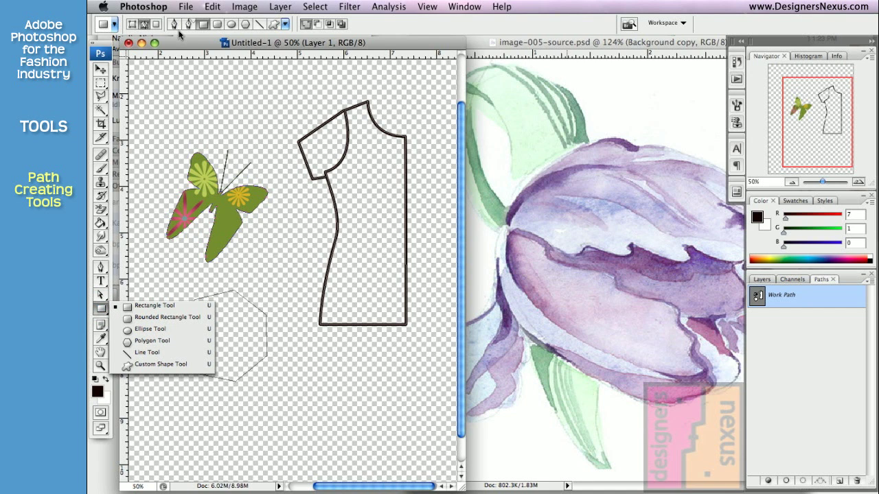
click(179, 34)
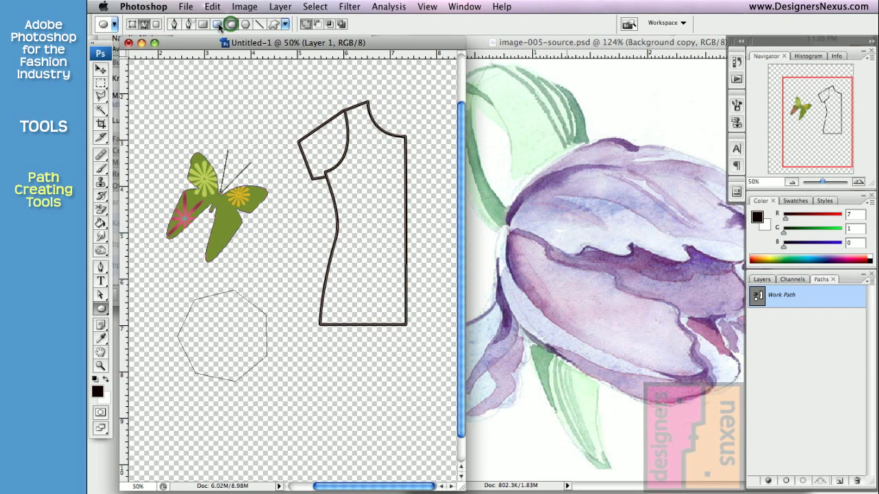
click(217, 24)
click(203, 24)
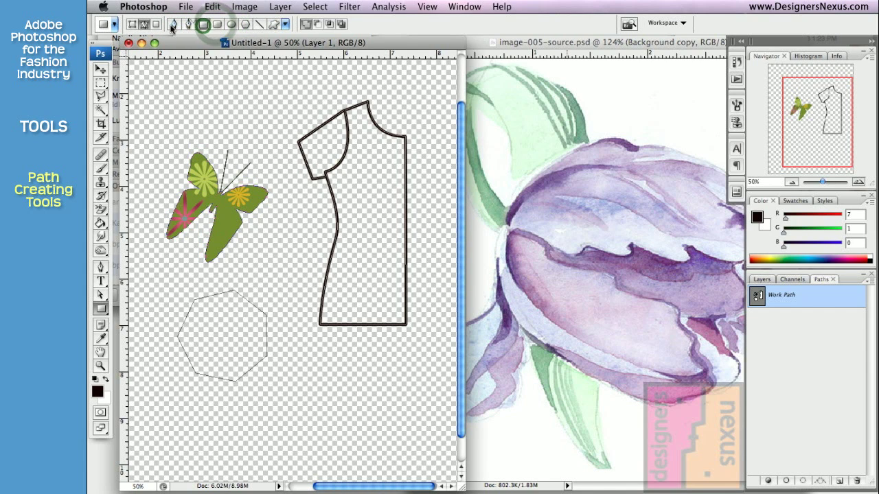
click(173, 24)
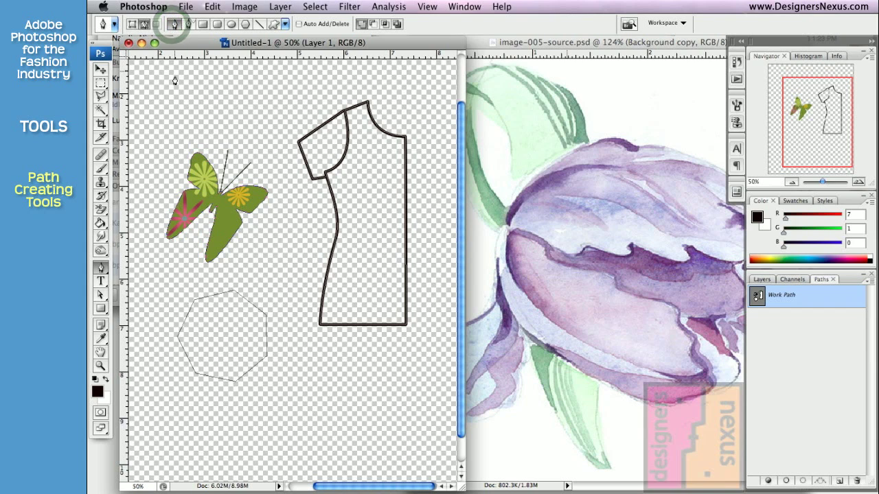
drag(99, 269, 147, 309)
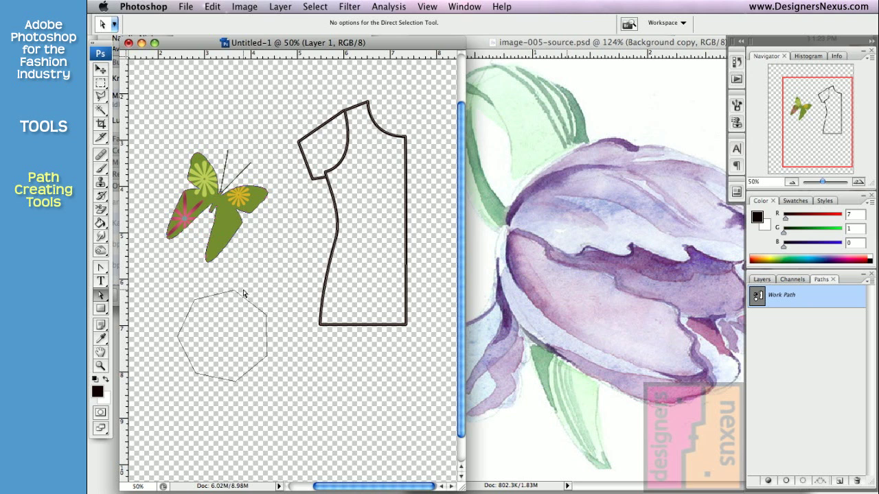
Reshape the seven-sided polygon by pulling its top, lower-right and lower-left anchor points outward with the Direct Selection tool
drag(234, 293, 249, 247)
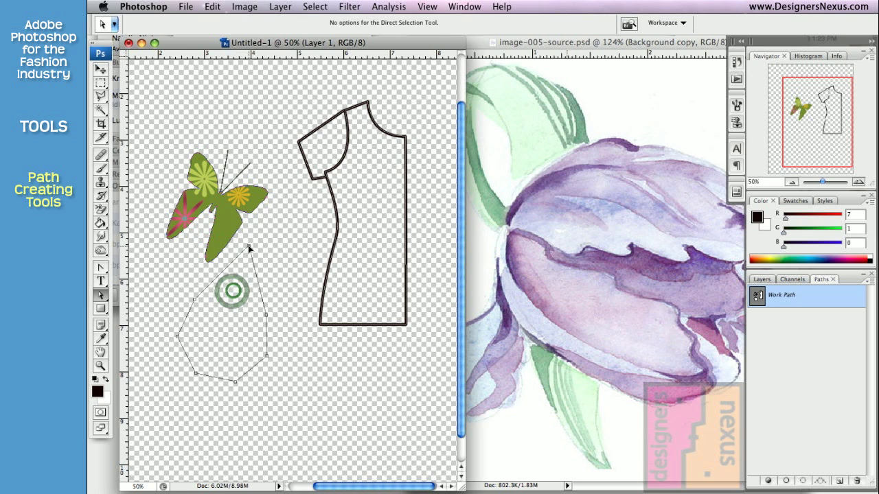
drag(267, 355, 317, 385)
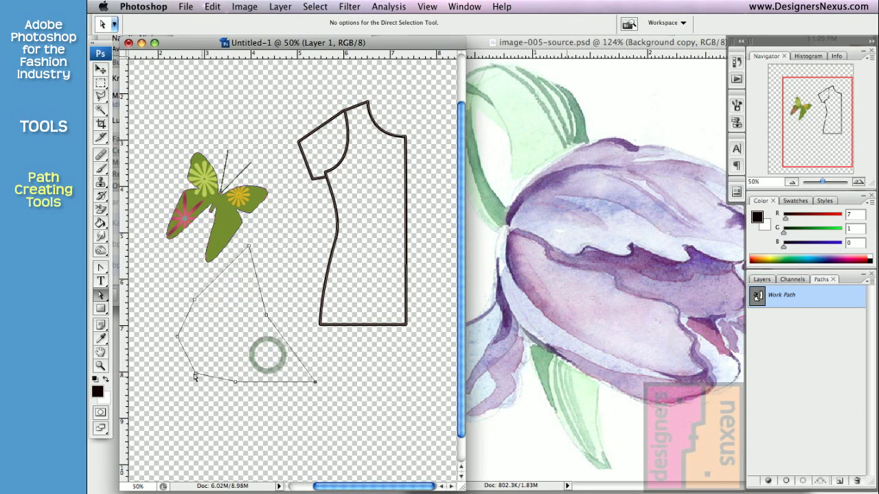
drag(196, 373, 174, 394)
Scale the whole reshaped polygon path to about 59.4% width and 59.8% height
drag(101, 297, 137, 288)
drag(312, 245, 258, 306)
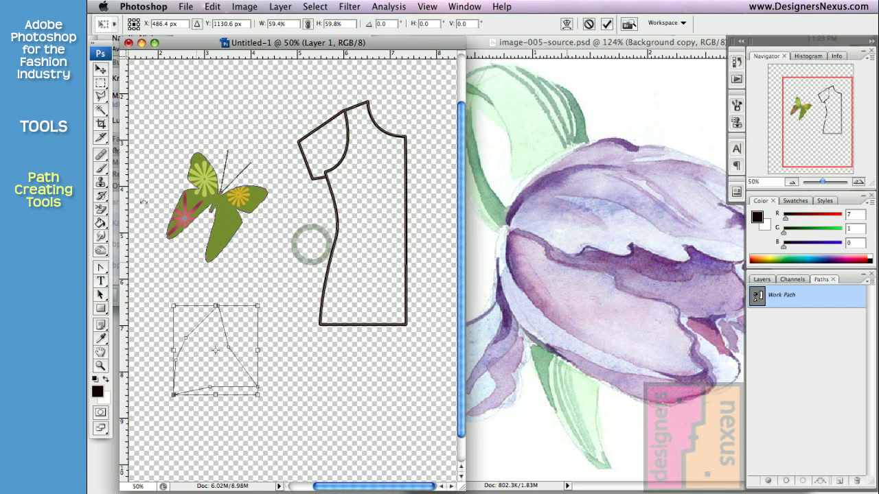
click(101, 70)
click(554, 159)
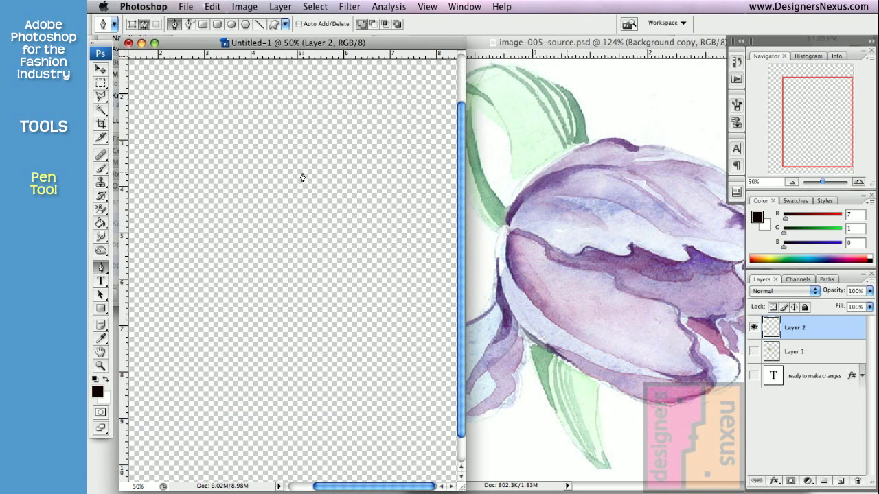
Draw a closed path with seven corners and straight segments on Layer 2 using the Pen tool
click(289, 139)
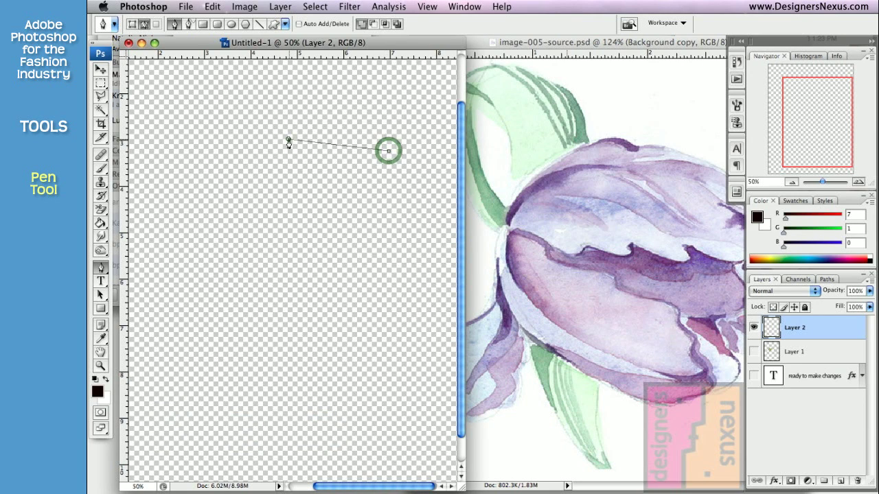
click(194, 191)
click(208, 258)
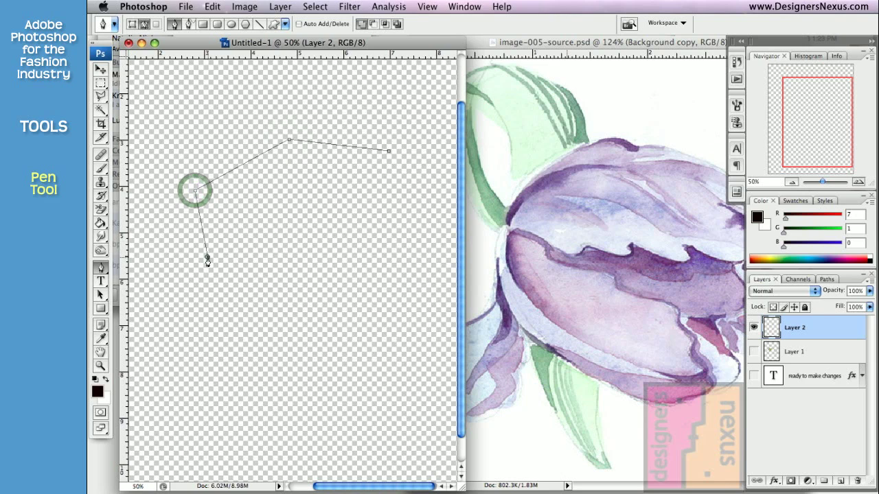
click(300, 279)
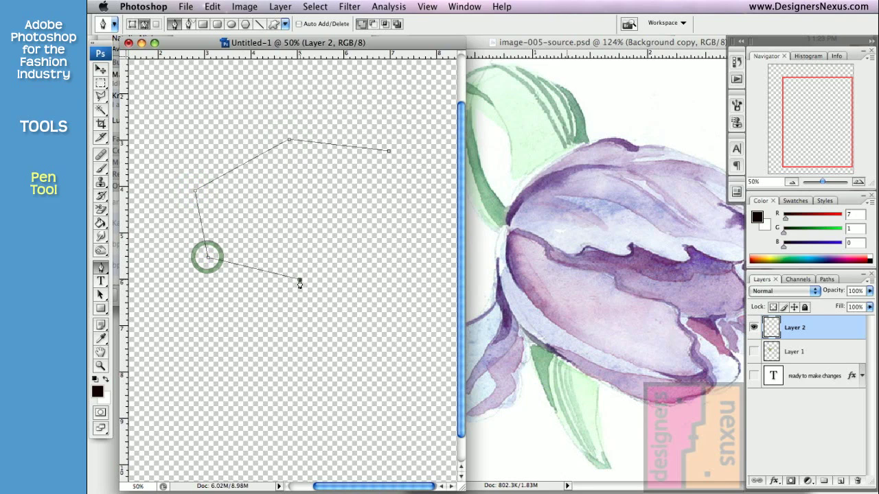
click(363, 260)
click(379, 208)
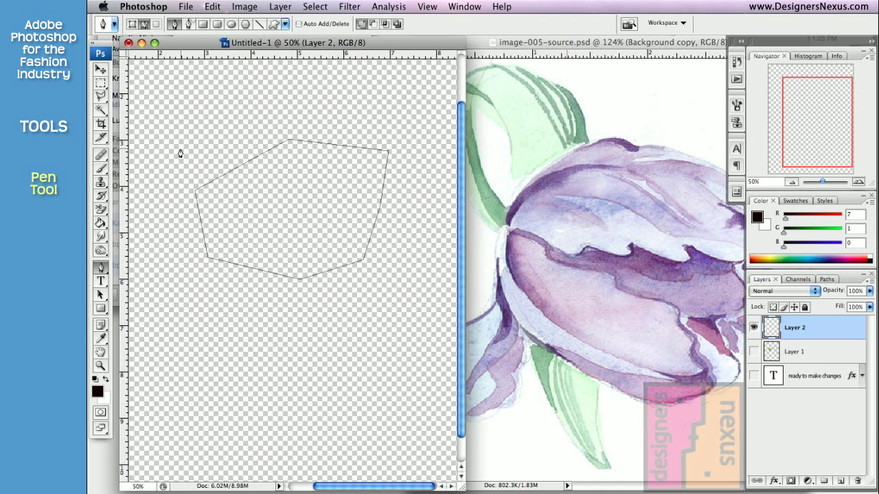
Draw a closed, curved path with smooth anchor points overlapping the seven-sided polygon using the Pen tool
drag(180, 148, 185, 120)
drag(263, 124, 277, 152)
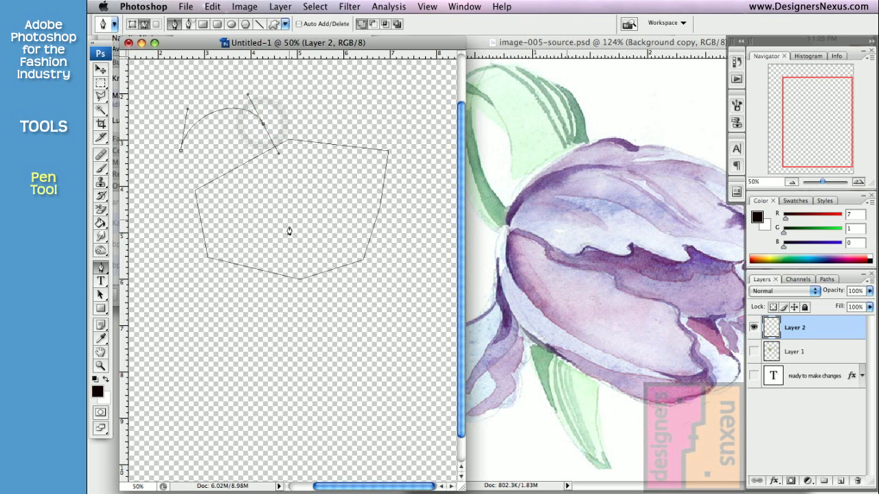
drag(285, 234, 231, 256)
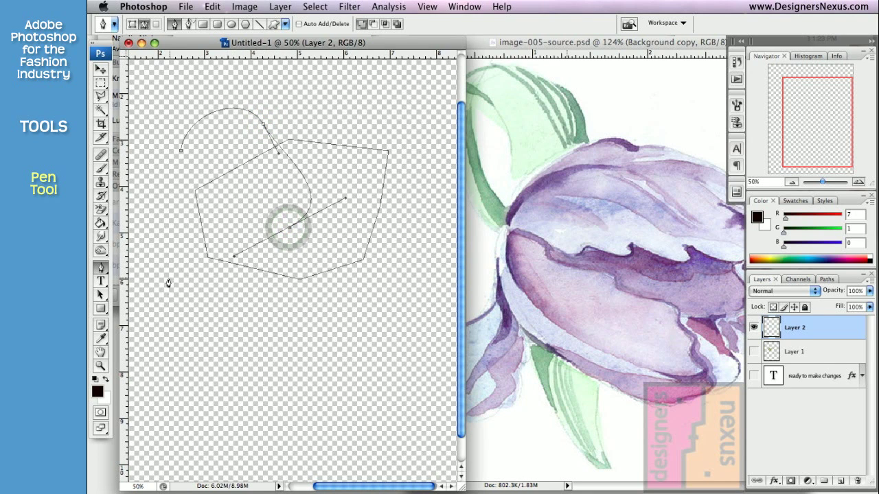
drag(166, 275, 148, 236)
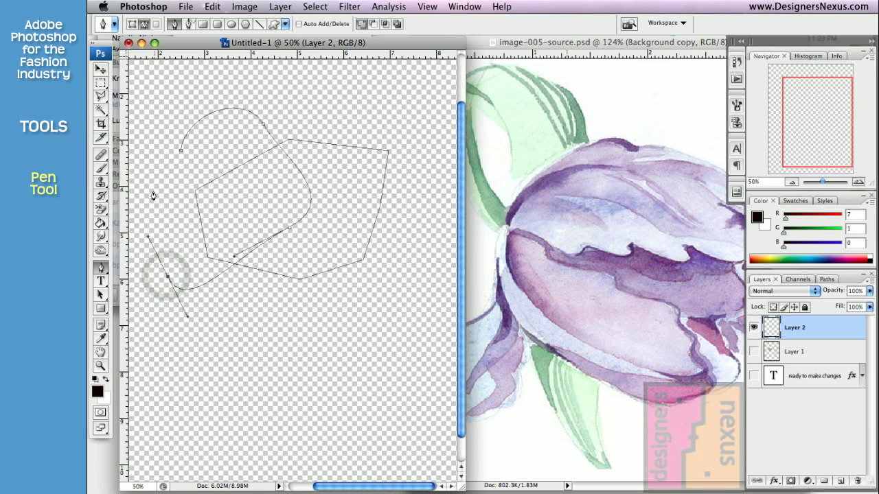
drag(153, 191, 199, 190)
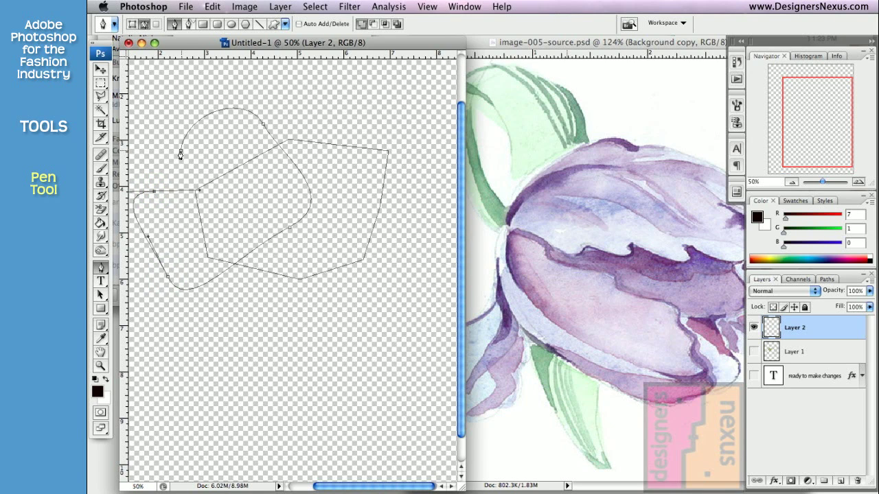
Select both the curved path and the polygon path and move them together to the lower part of the canvas
drag(225, 198, 259, 164)
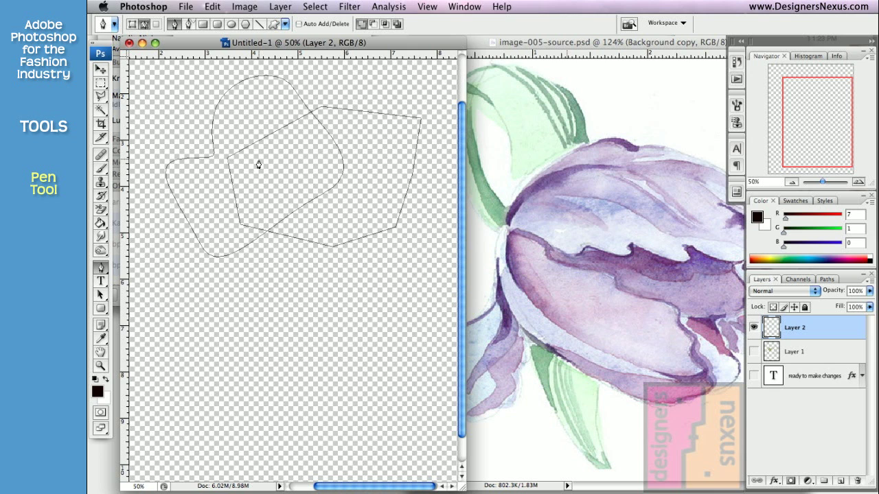
click(104, 292)
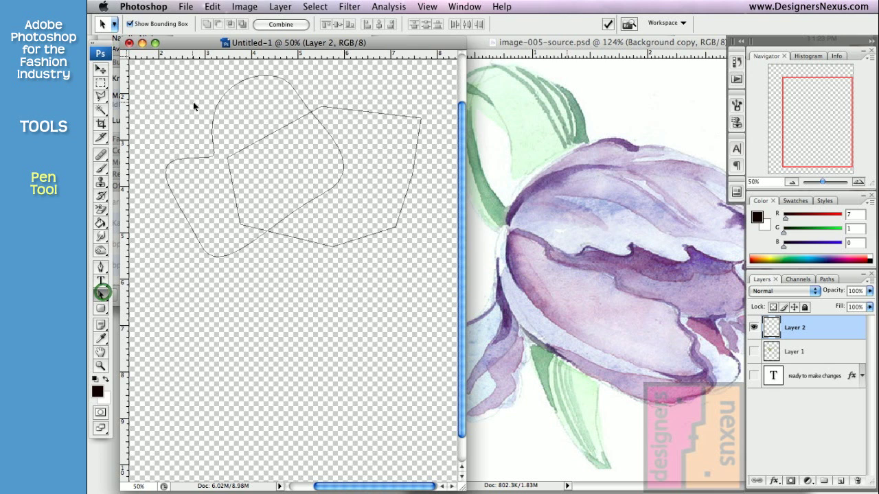
drag(193, 103, 305, 183)
drag(281, 129, 286, 336)
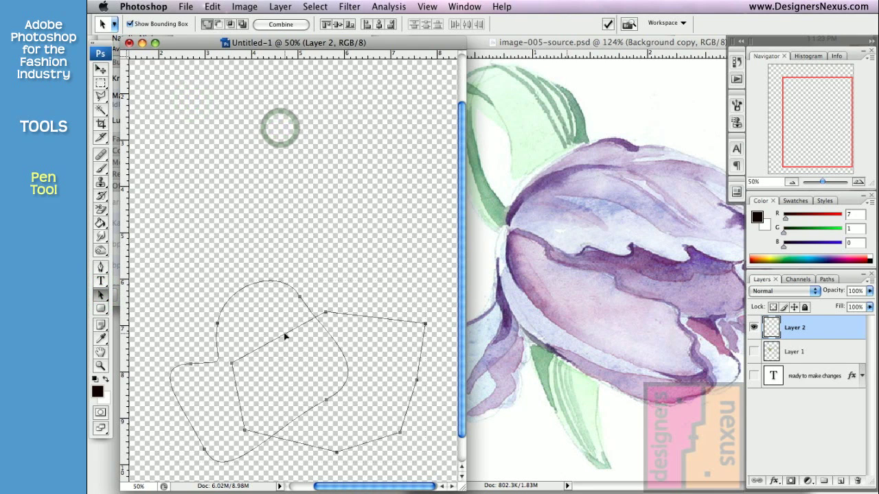
Draw an open bodice-like path with curved neckline, straight shoulder, curved armhole, straight side and hem, and continue it with free curved segments across the shape
click(148, 266)
key(p)
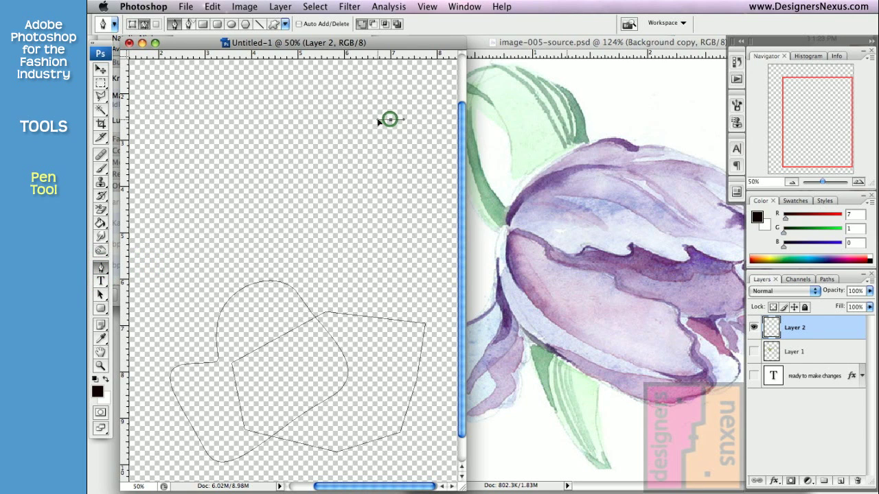
drag(389, 119, 360, 125)
drag(321, 93, 335, 142)
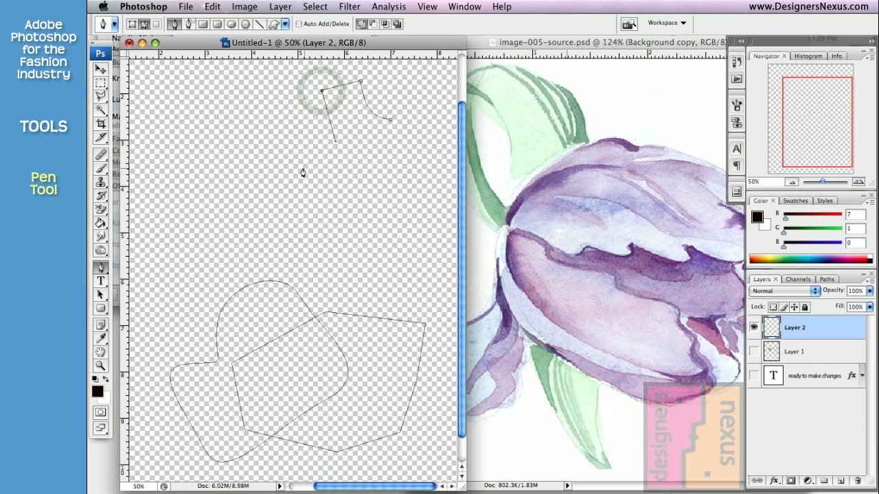
click(301, 160)
key(shift)
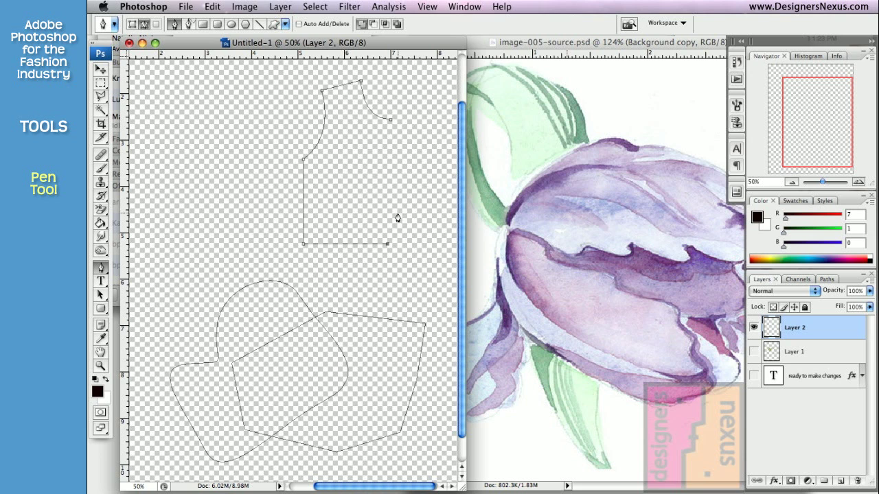
drag(374, 216, 348, 175)
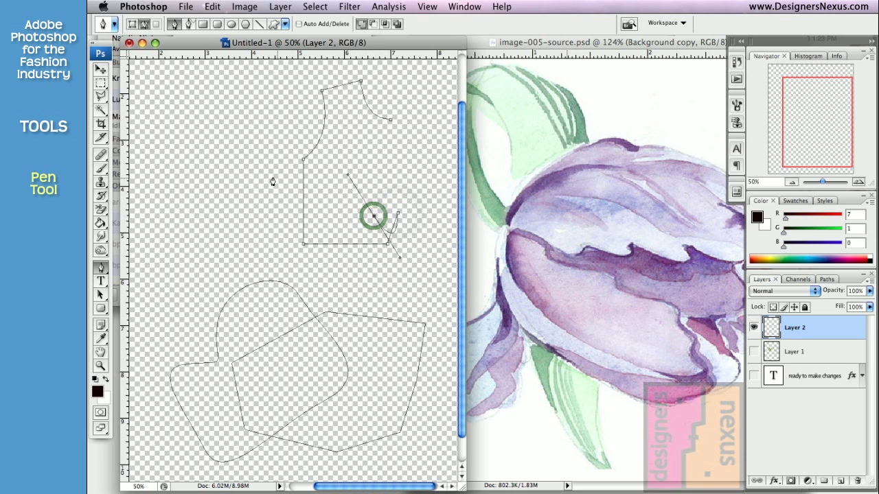
drag(260, 170, 263, 244)
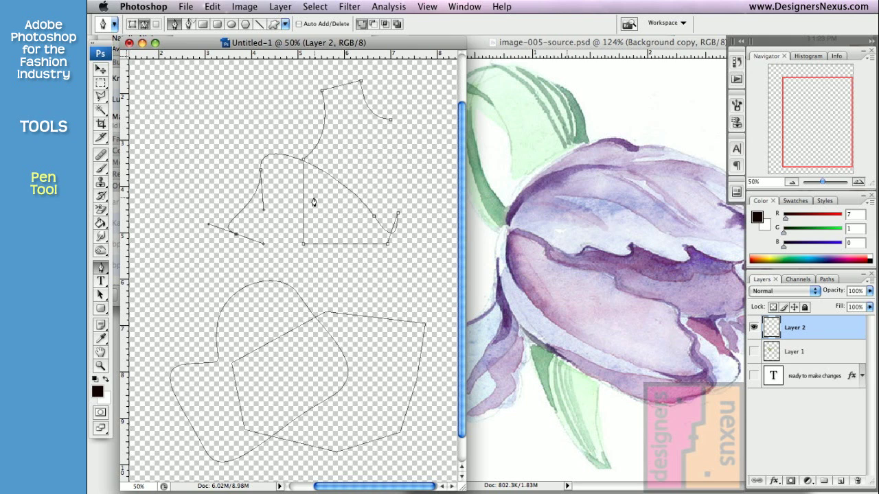
Start a separate path with the Pen tool and draw a small closed oval in the canvas's upper-left area
click(217, 24)
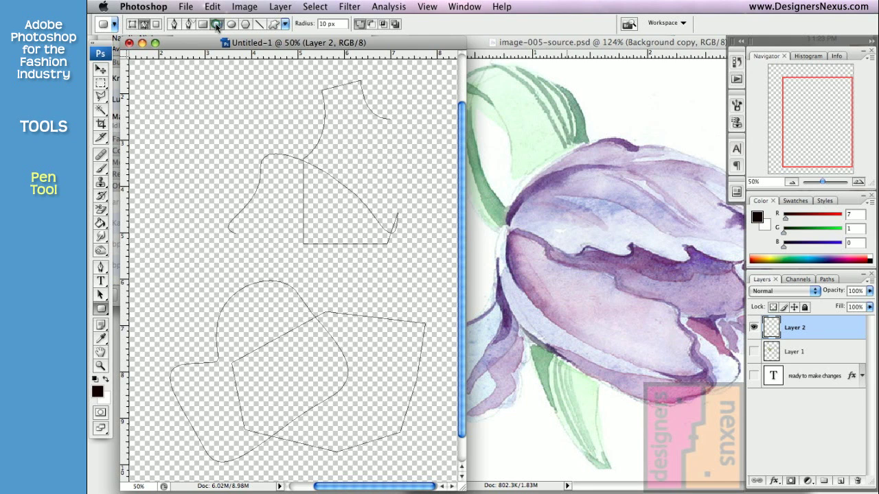
click(174, 24)
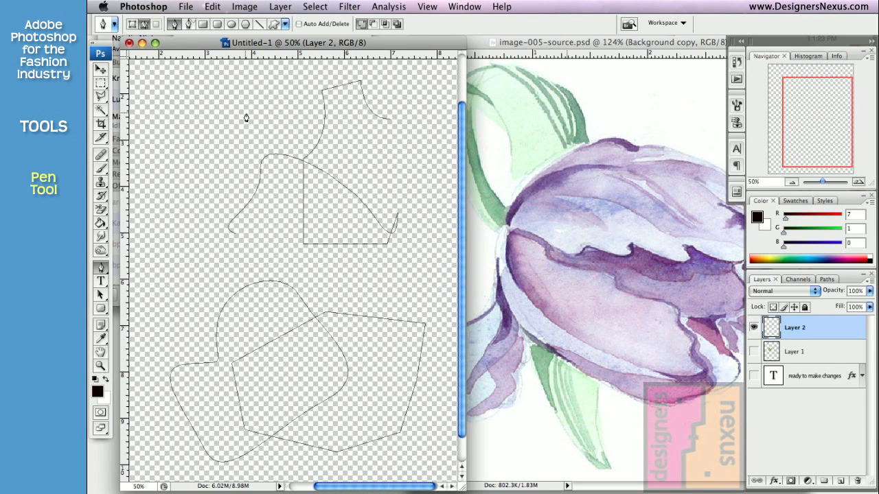
drag(184, 111, 256, 124)
Select all paths on the canvas with the Path Selection tool and delete them
click(102, 295)
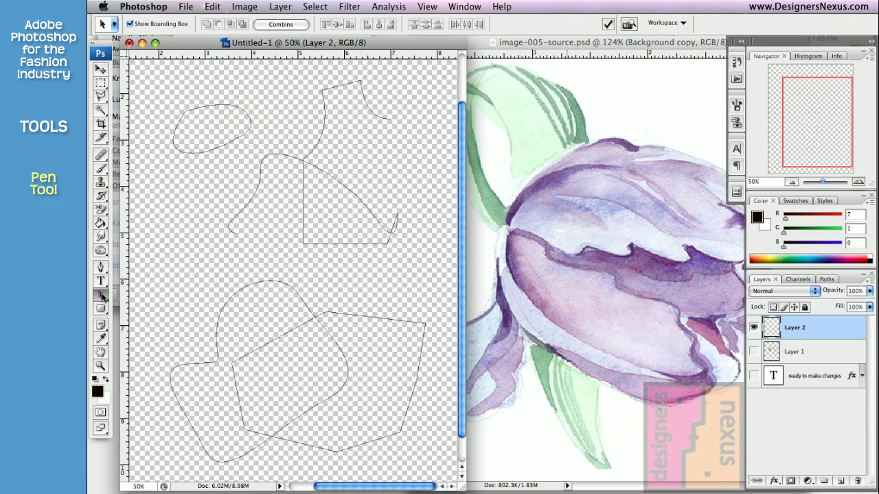
drag(162, 92, 402, 399)
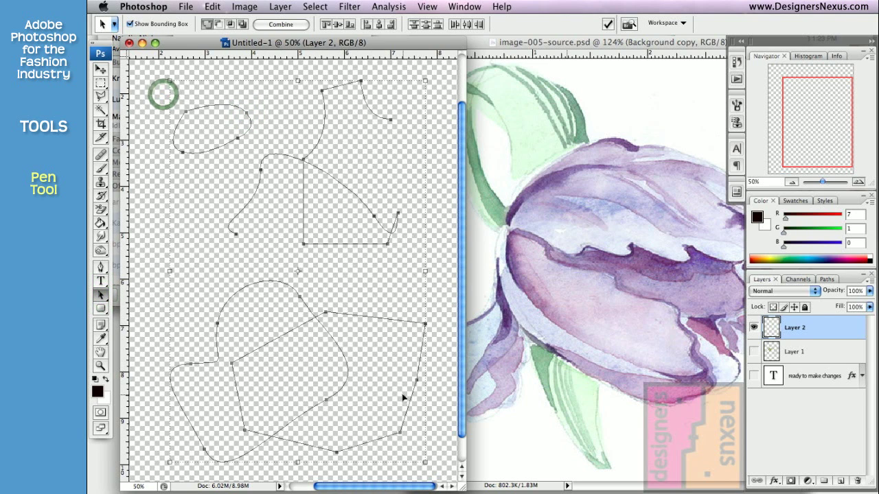
key(BackSpace)
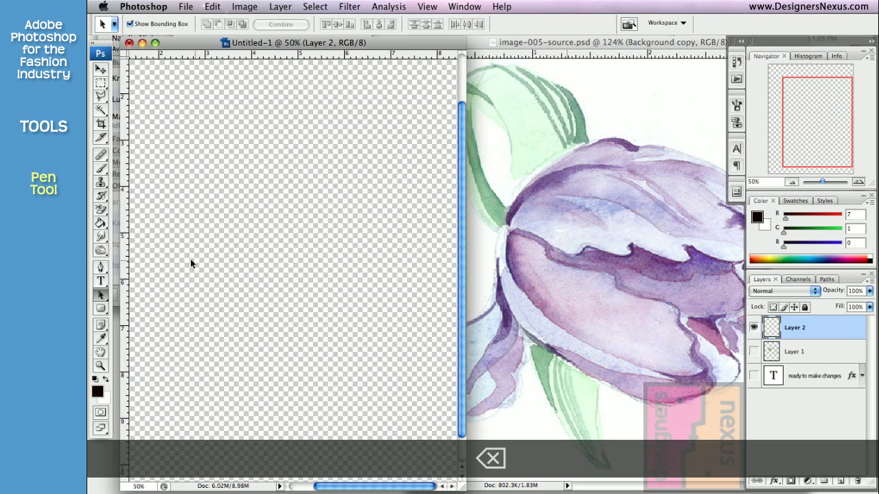
Draw an open half-bodice outline with the Pen tool: curved neckline, straight shoulder, curved armhole, vertical side seam and horizontal hem
click(105, 267)
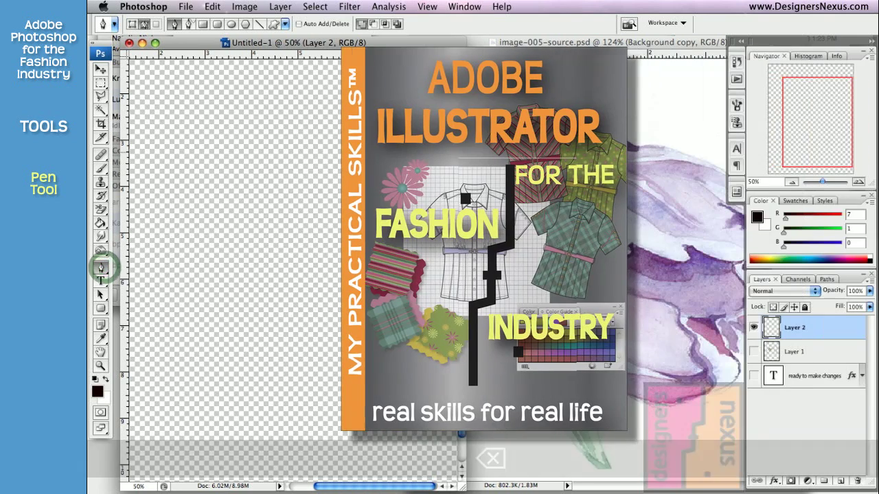
click(322, 102)
click(272, 119)
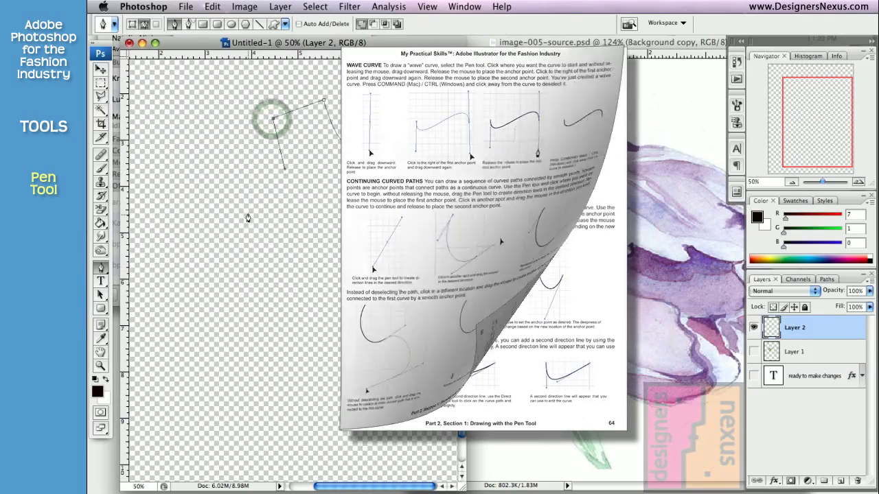
click(247, 211)
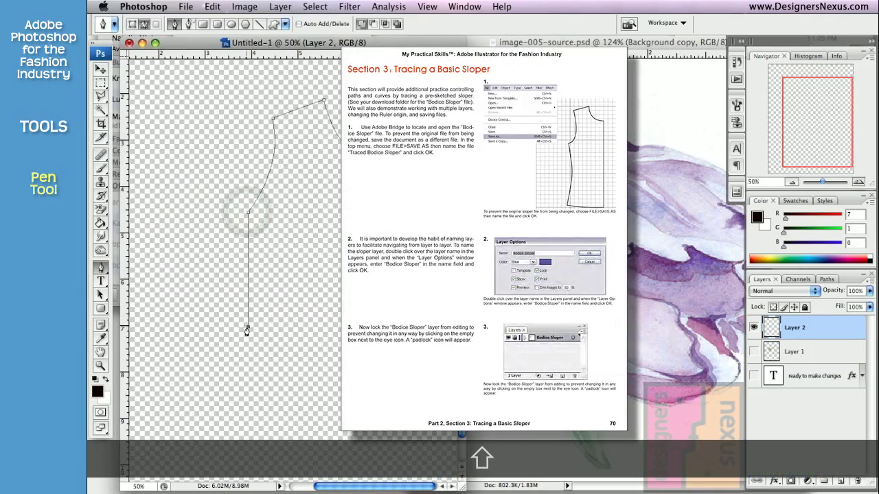
click(247, 324)
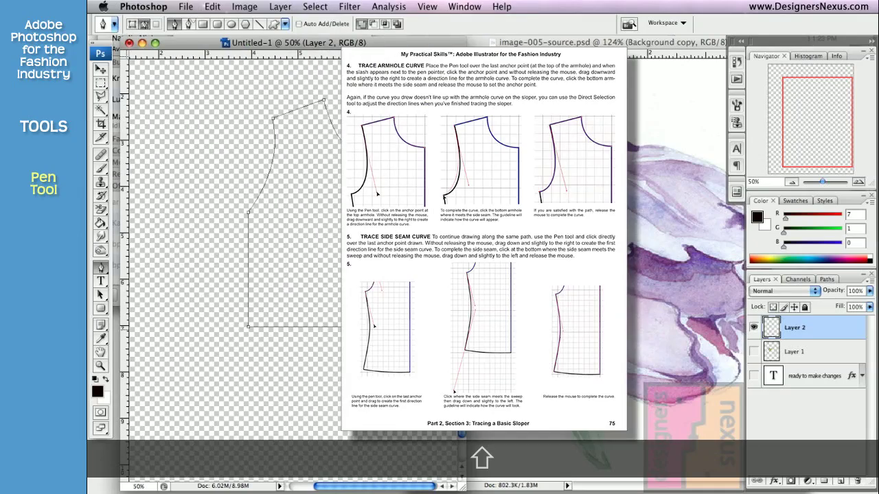
click(349, 326)
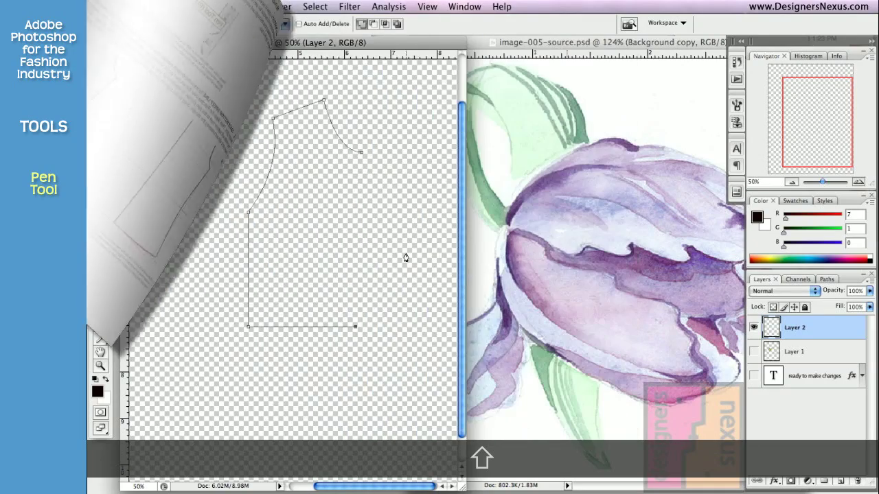
Draw a closed wavy shape beside the bodice and a long open winding curve across it using the Freeform Pen tool
click(189, 25)
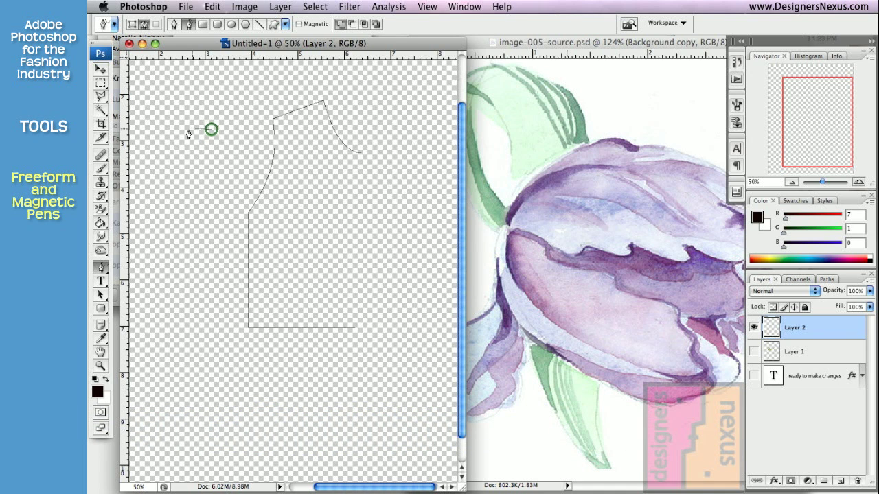
mouse_move(174, 151)
mouse_down()
mouse_move(157, 226)
mouse_move(183, 258)
mouse_up()
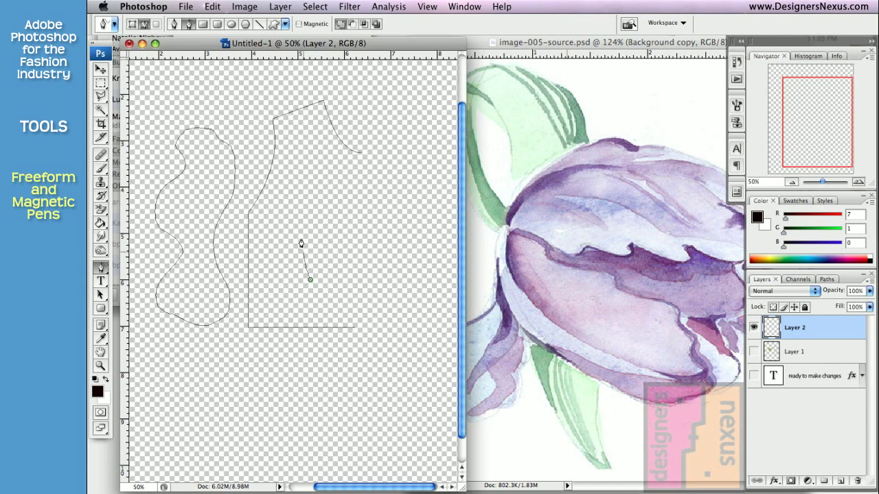
mouse_move(392, 265)
mouse_down()
mouse_move(378, 303)
mouse_move(376, 391)
mouse_move(296, 408)
mouse_move(203, 409)
mouse_move(270, 437)
mouse_up()
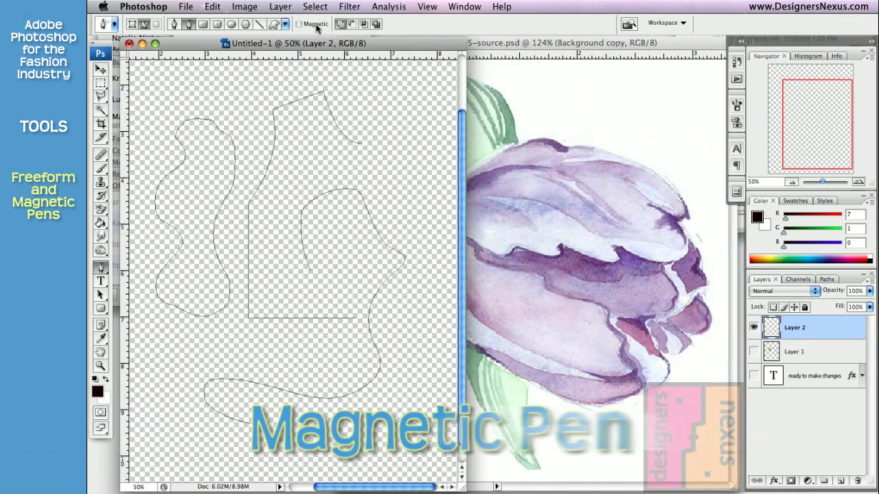
Enable the Magnetic option and try tracing the wavy edge of the tulip's upper petal in image-005-source.psd
click(315, 24)
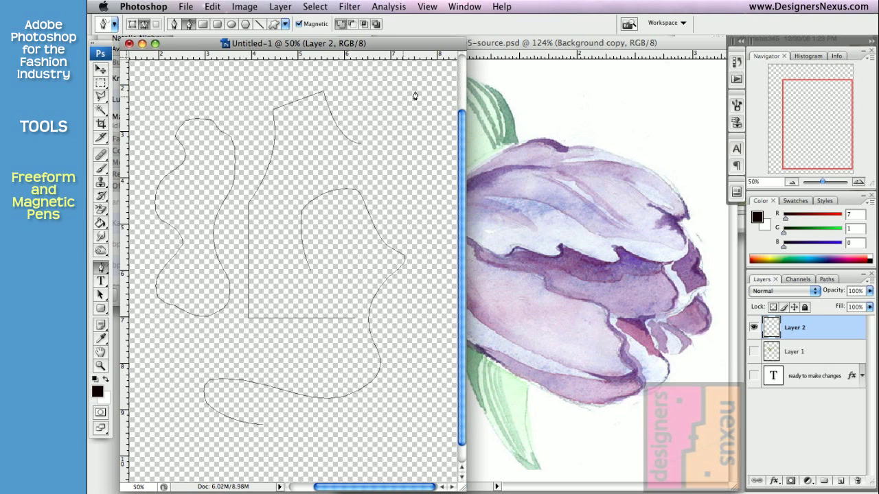
click(492, 43)
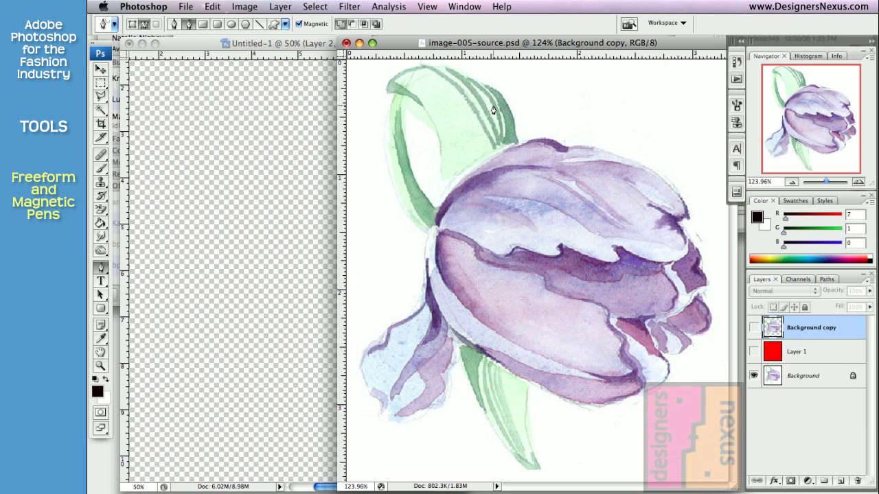
click(443, 234)
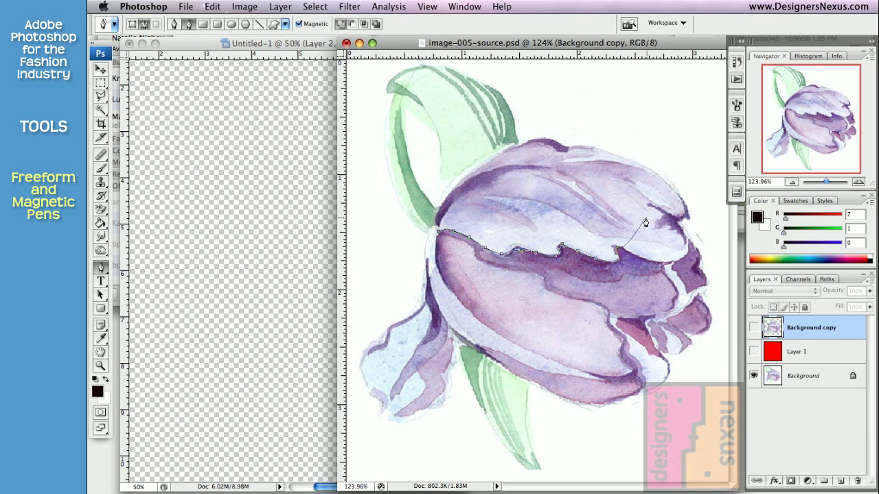
key(Escape)
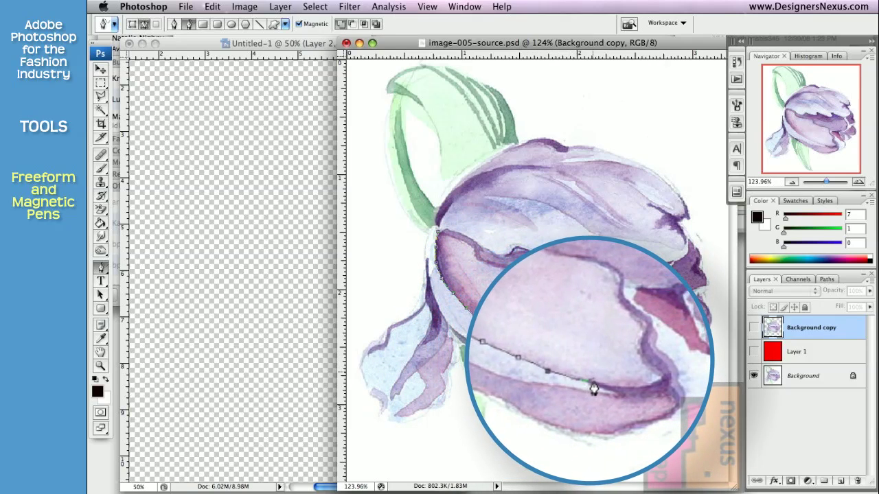
Trace a closed magnetic path around the tulip's lower pink petal, placing extra anchor points at its sharp corners
click(594, 383)
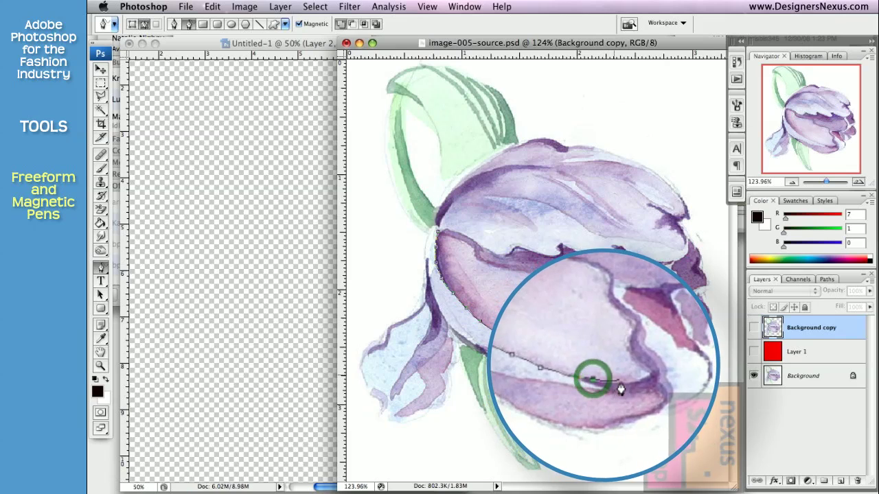
click(631, 379)
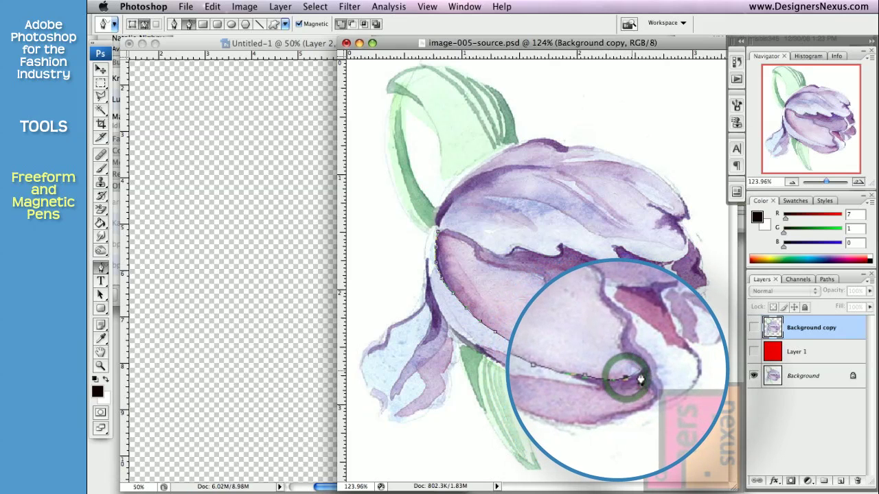
click(637, 371)
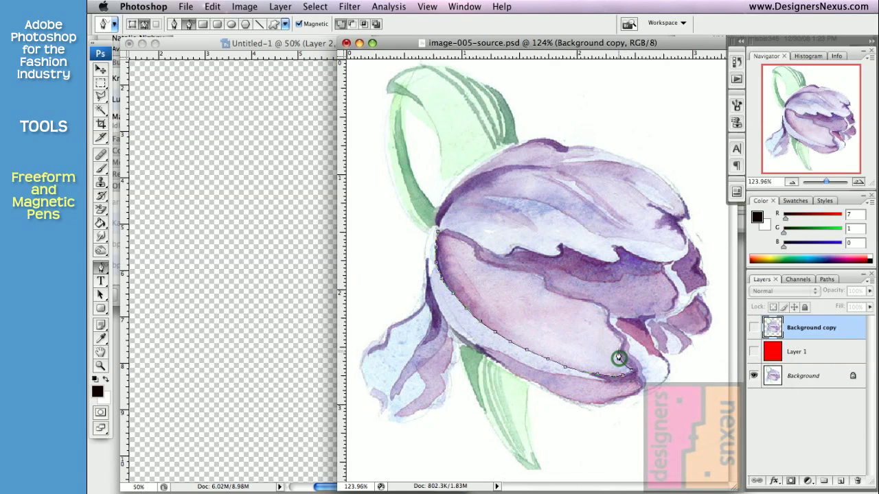
click(606, 320)
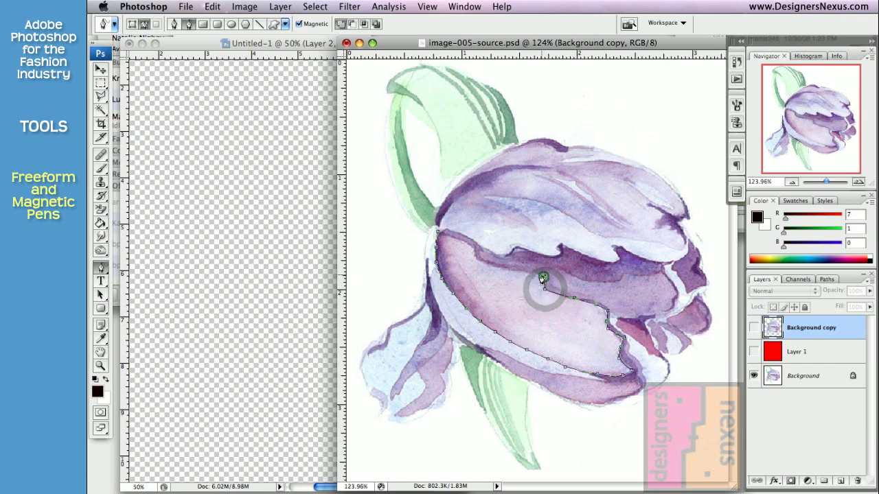
click(500, 267)
click(441, 233)
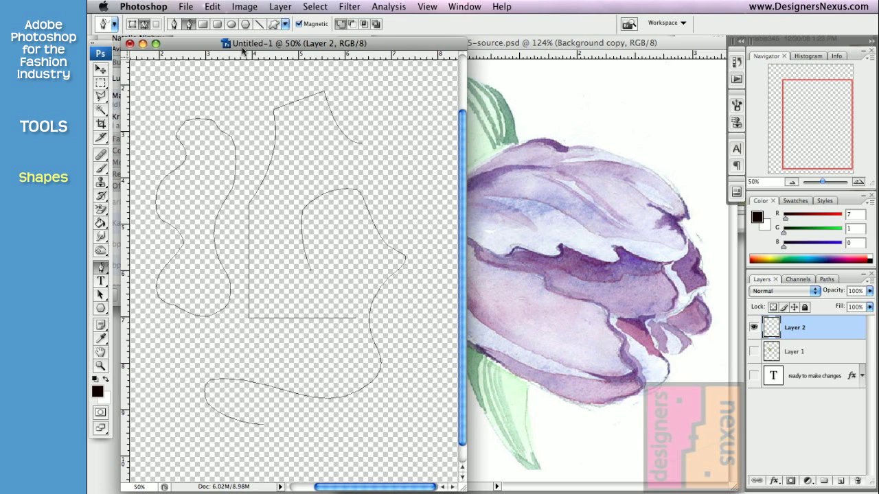
Draw a rounded rectangle with a 10 px radius, a seven-sided polygon and an ellipse as paths over the existing outlines
click(217, 24)
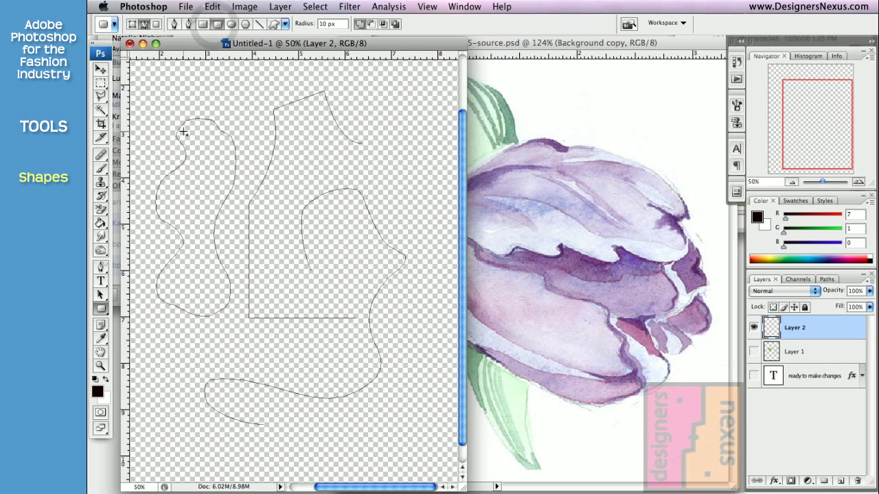
drag(183, 131, 418, 306)
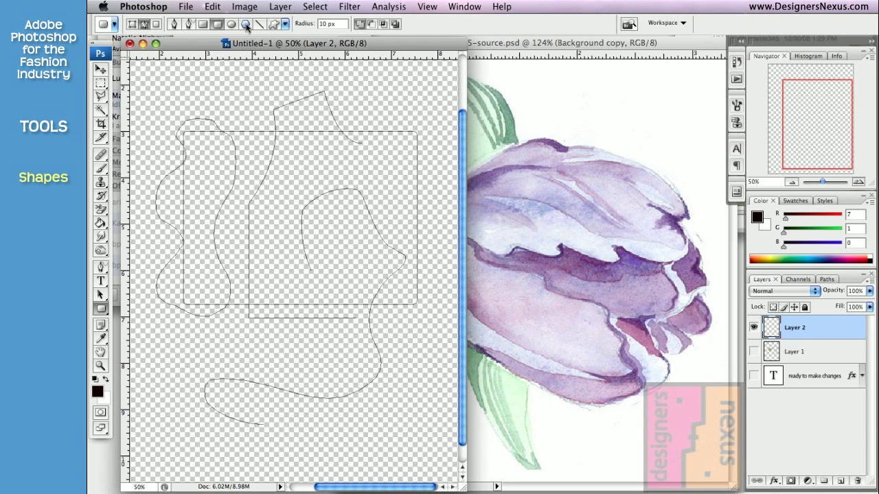
click(246, 25)
drag(289, 355, 338, 427)
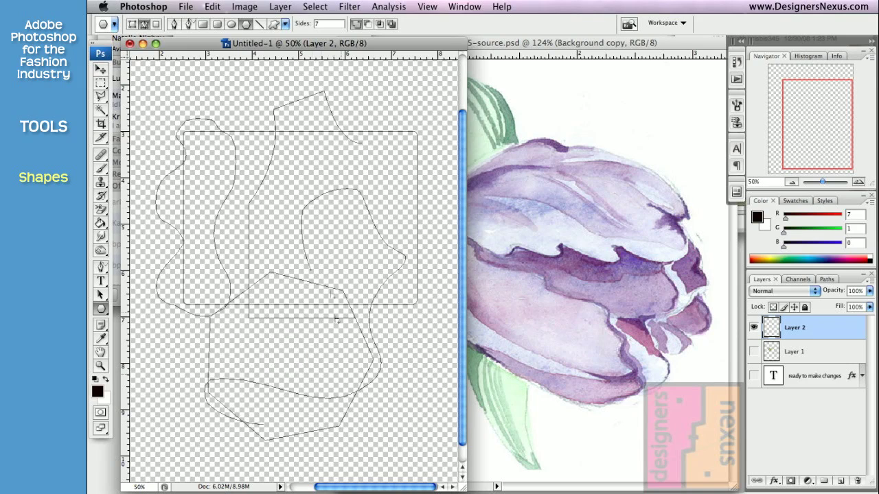
click(230, 25)
drag(294, 157, 439, 347)
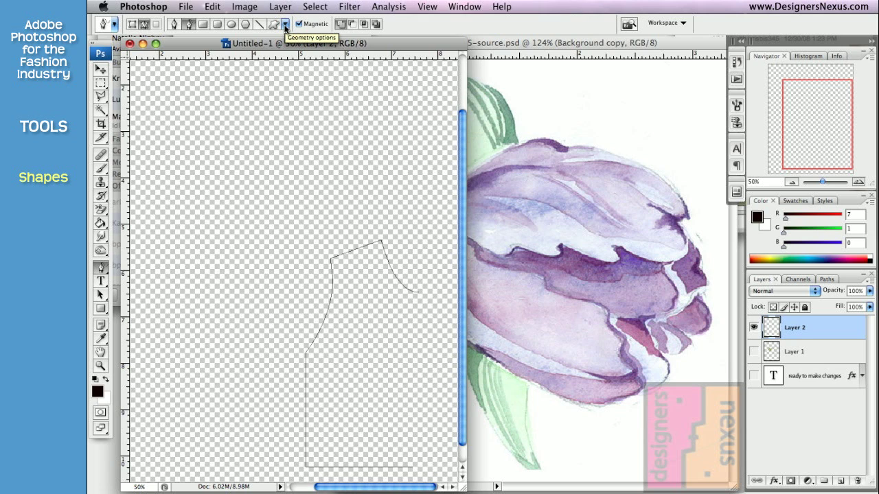
Examine the geometry options of the Freeform Pen and Rectangle tools and the settings of the Rounded Rectangle, Polygon, Line and Custom Shape tools
click(285, 24)
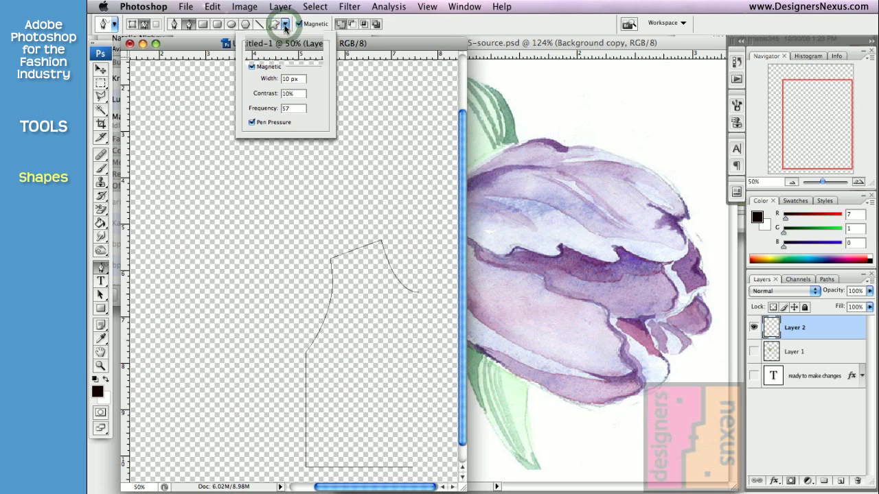
click(285, 24)
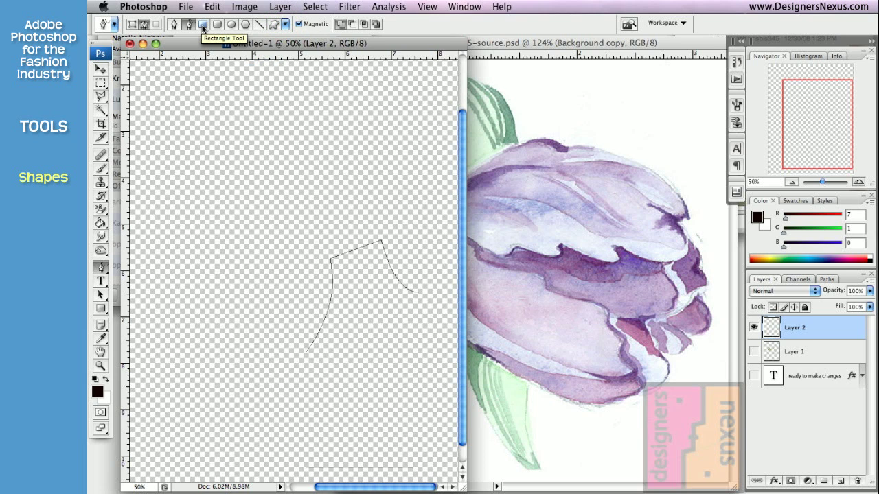
click(203, 25)
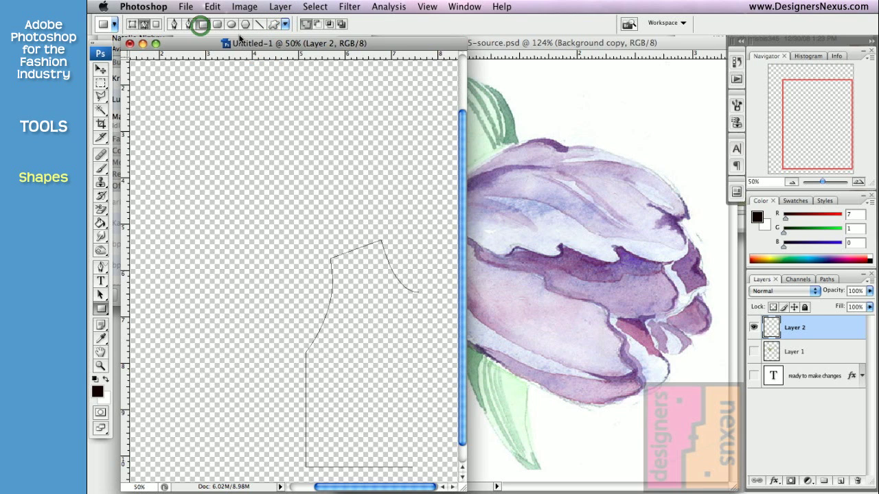
click(286, 25)
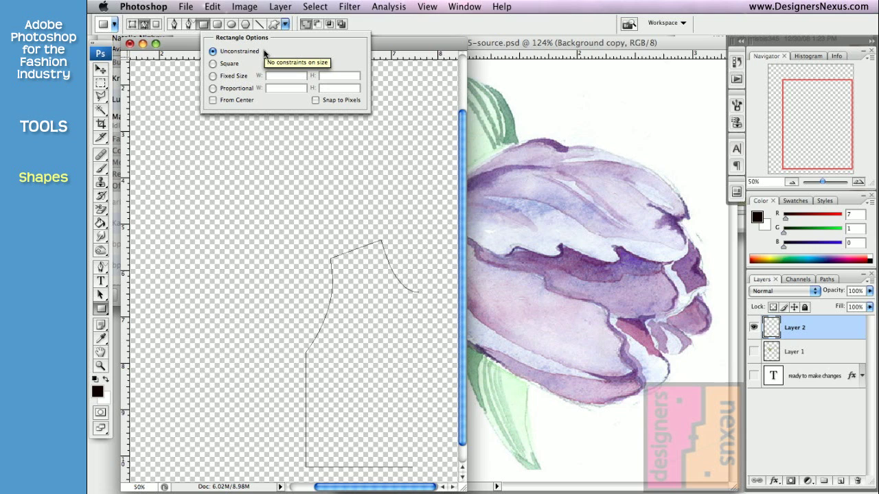
click(285, 25)
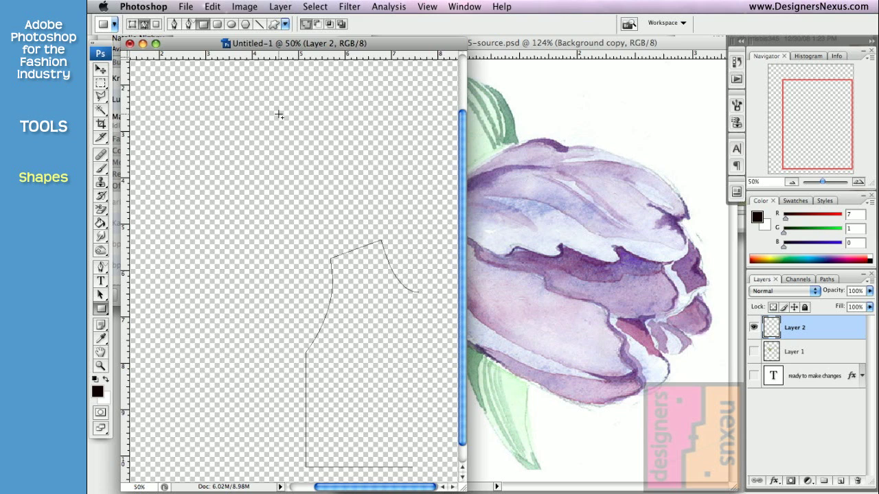
click(217, 25)
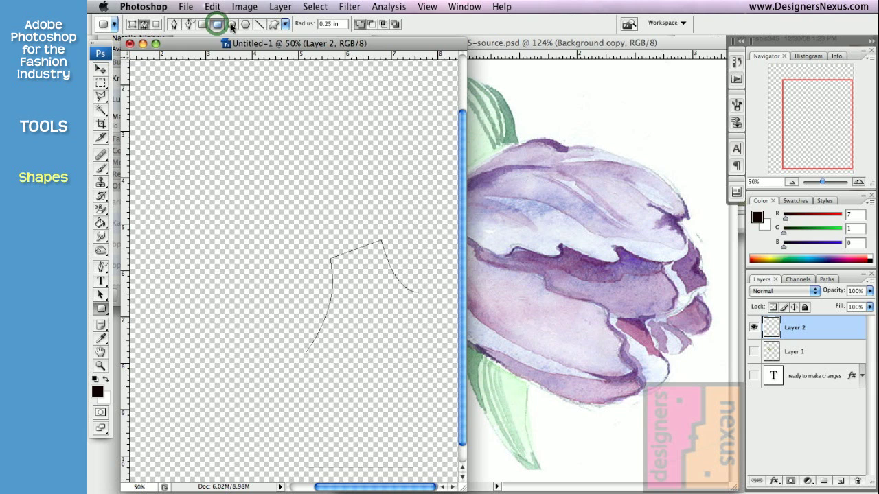
click(245, 24)
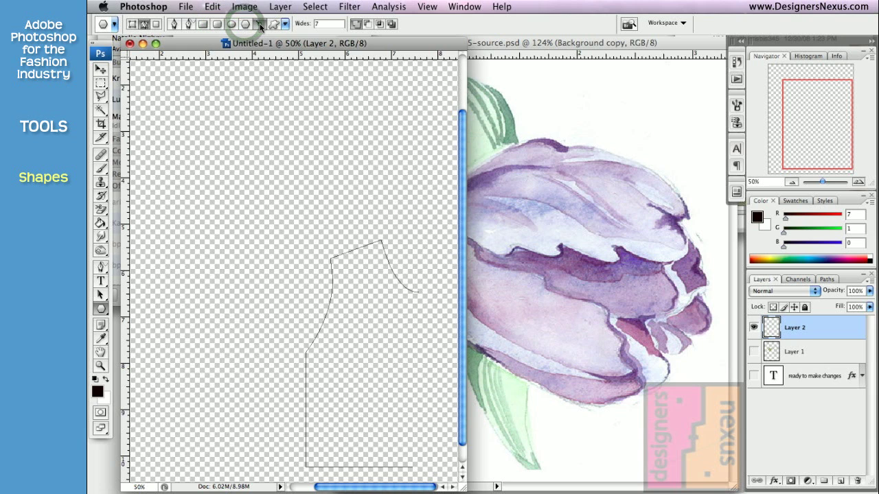
click(258, 24)
click(273, 24)
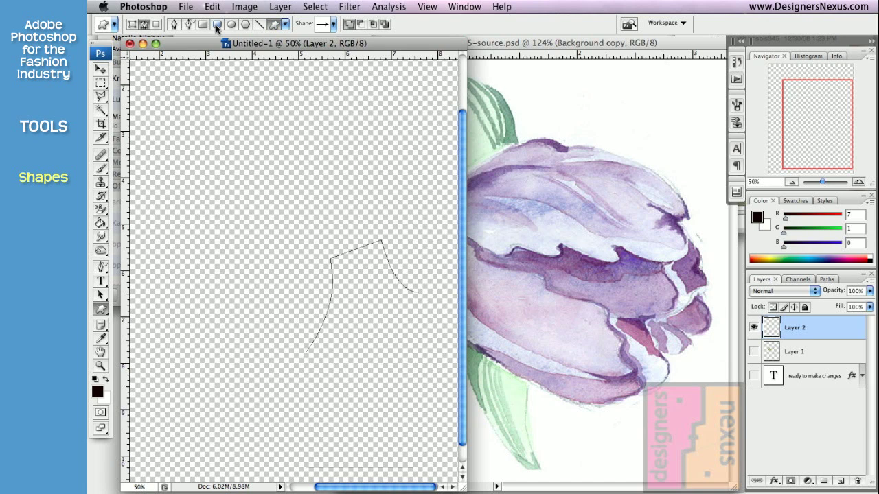
Draw two rounded rectangle paths side by side above the bodice, the first with a 0.25 in corner radius, the second with 0.5 in
click(216, 24)
drag(172, 92, 286, 197)
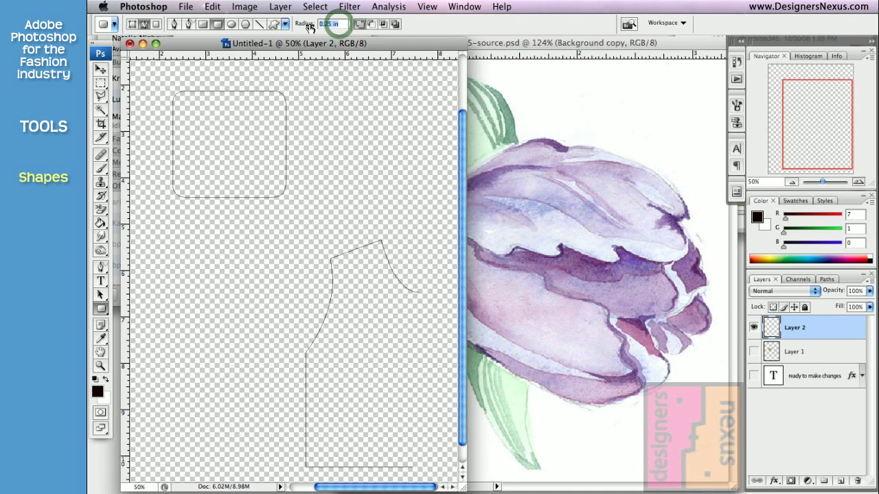
text(0.5)
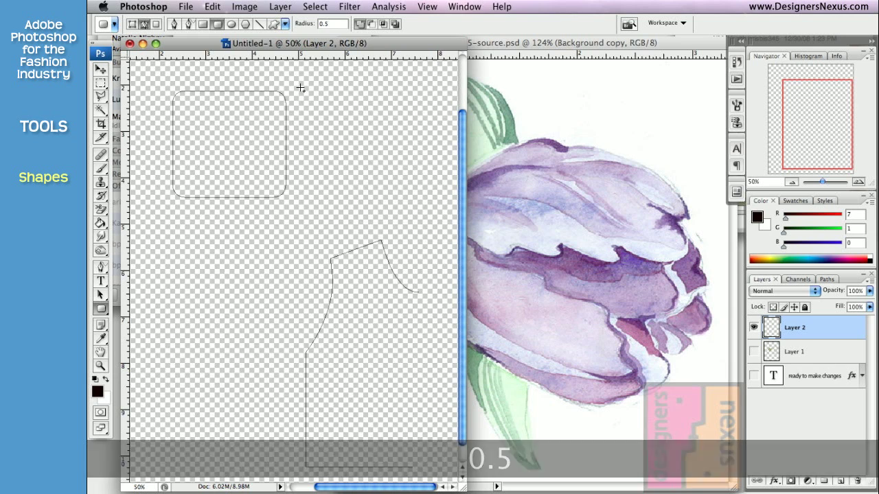
drag(300, 87, 435, 221)
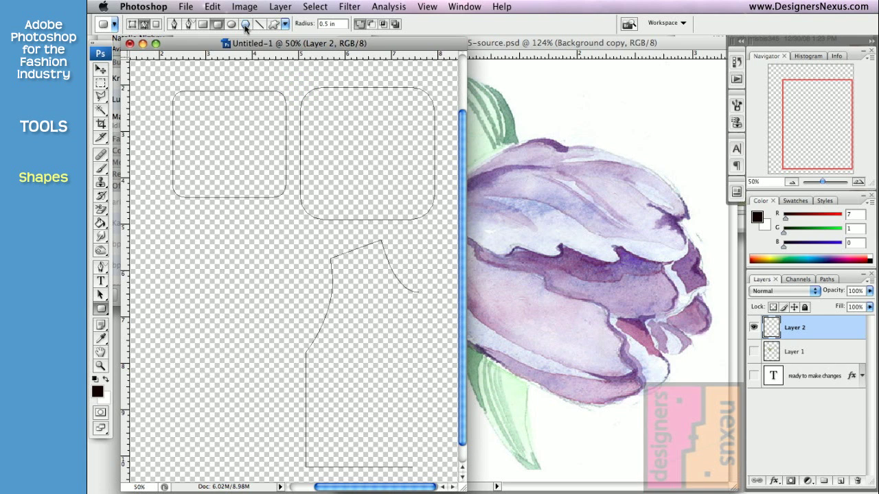
Draw a seven-sided polygon path below the first rounded rectangle and a five-pointed star path over the second using the Star option
click(245, 25)
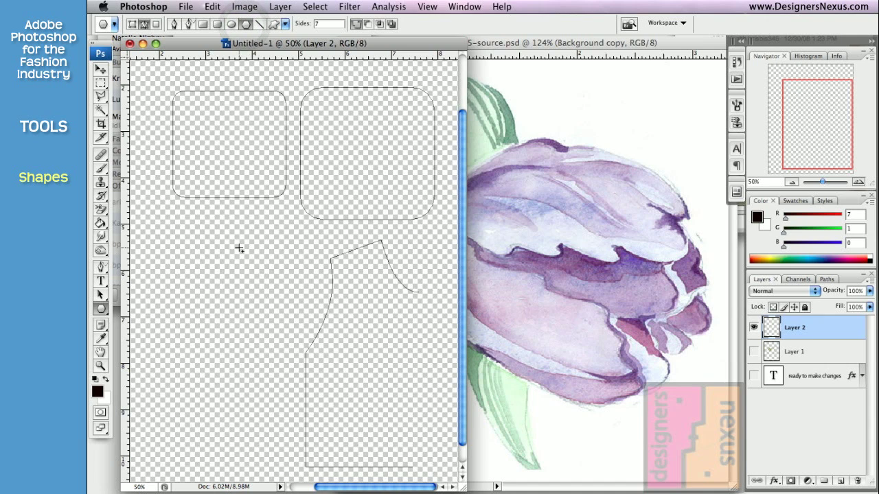
drag(238, 247, 285, 306)
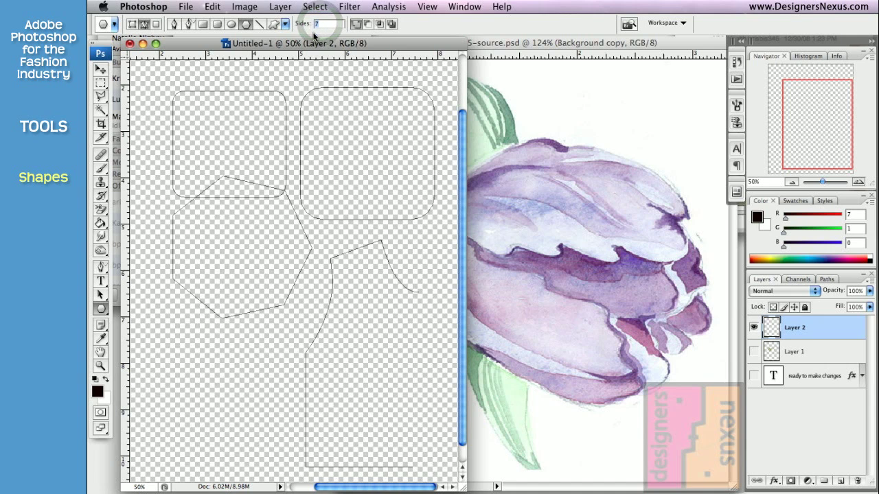
text(5)
click(286, 24)
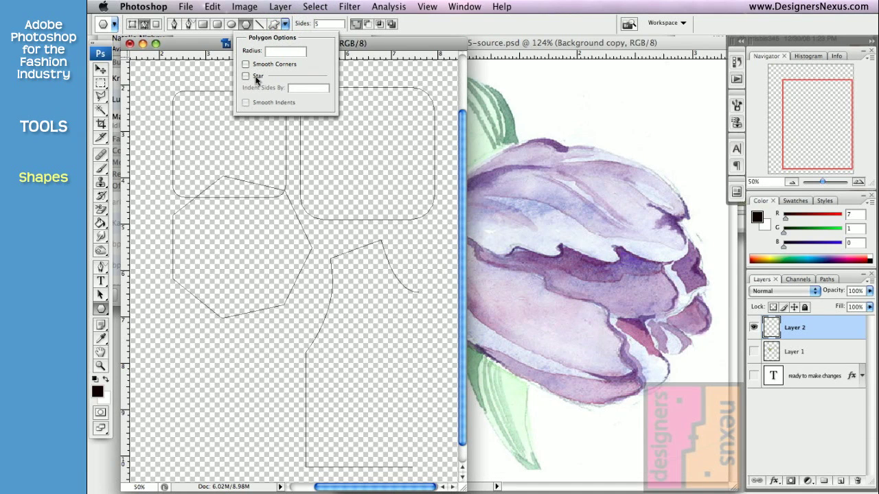
click(343, 144)
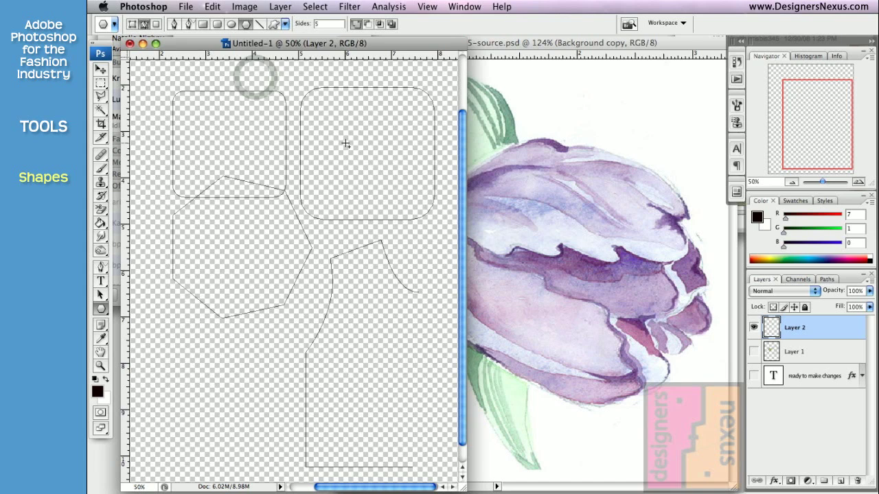
drag(343, 144, 405, 221)
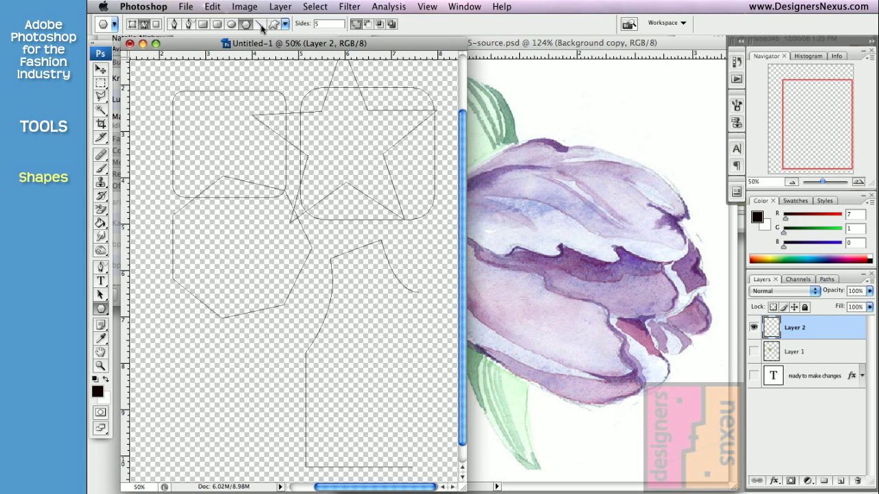
Draw a large fleur-de-lis custom shape path over the lower part of the canvas, across the bodice outline
click(261, 24)
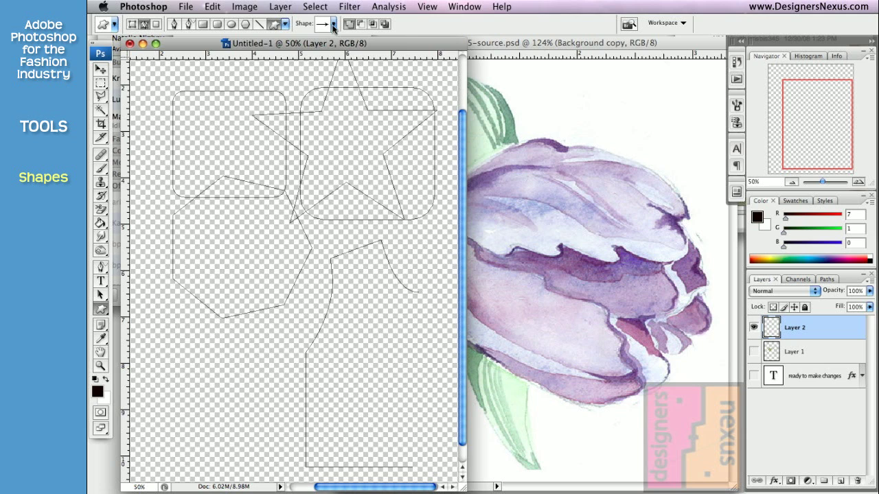
click(333, 24)
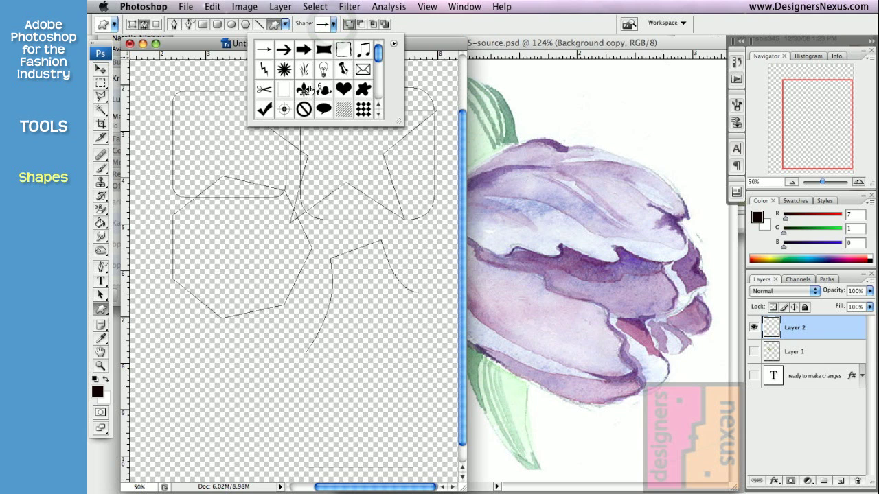
click(304, 89)
click(208, 43)
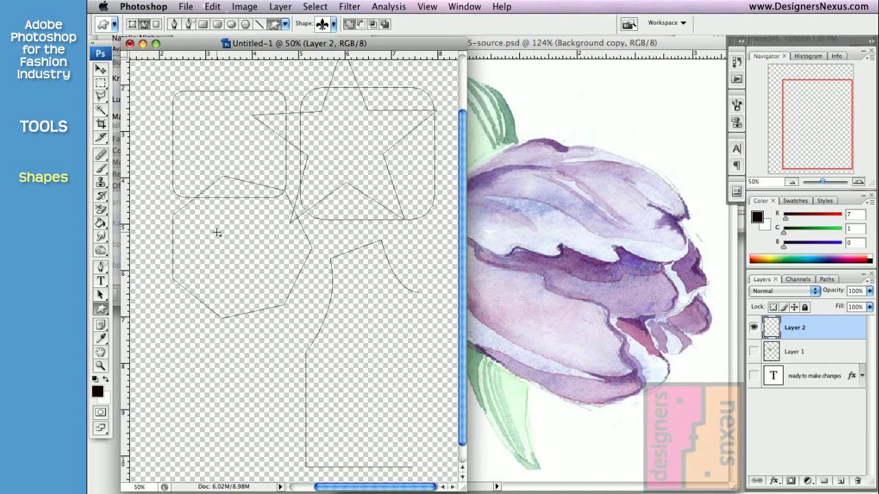
drag(240, 255, 439, 438)
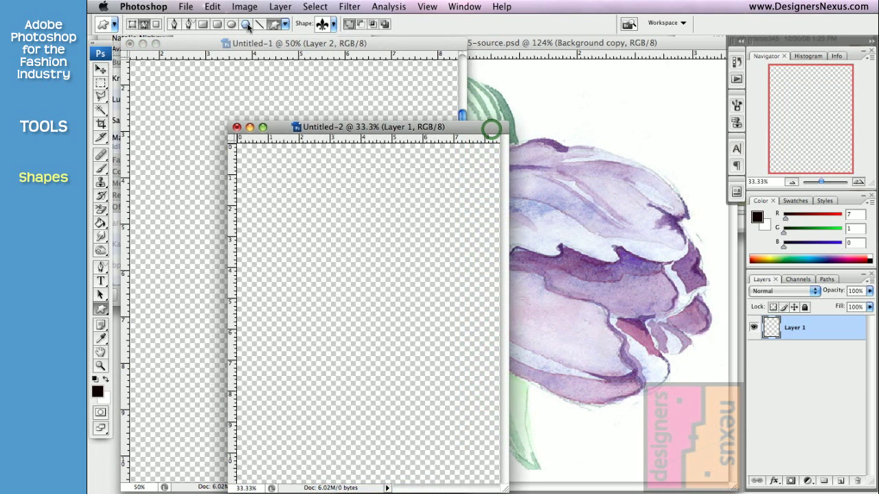
In the blank Untitled-2 document, draw two large five-pointed star paths and move the second, rotated one to overlap the first concentrically
click(246, 24)
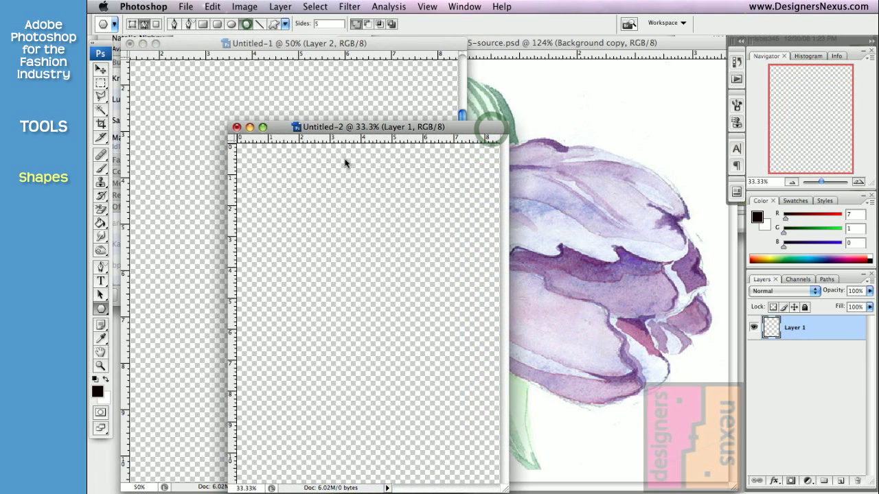
drag(342, 230, 393, 295)
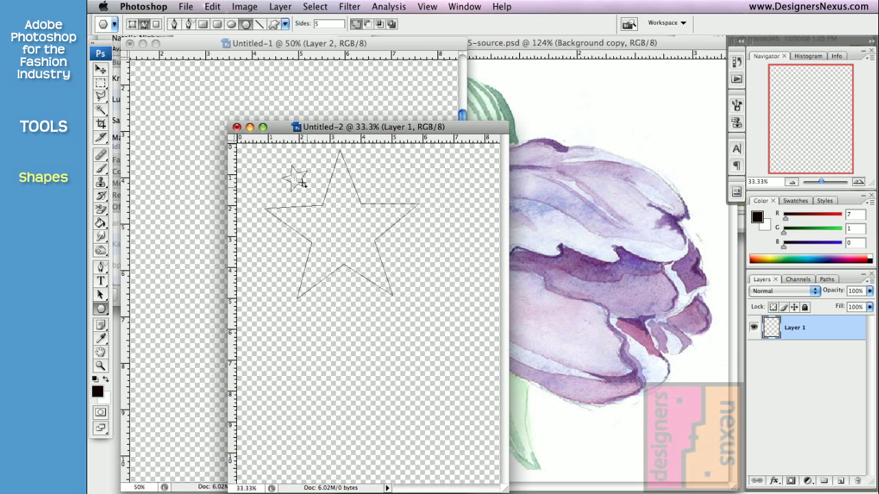
drag(302, 184, 380, 211)
key(alt)
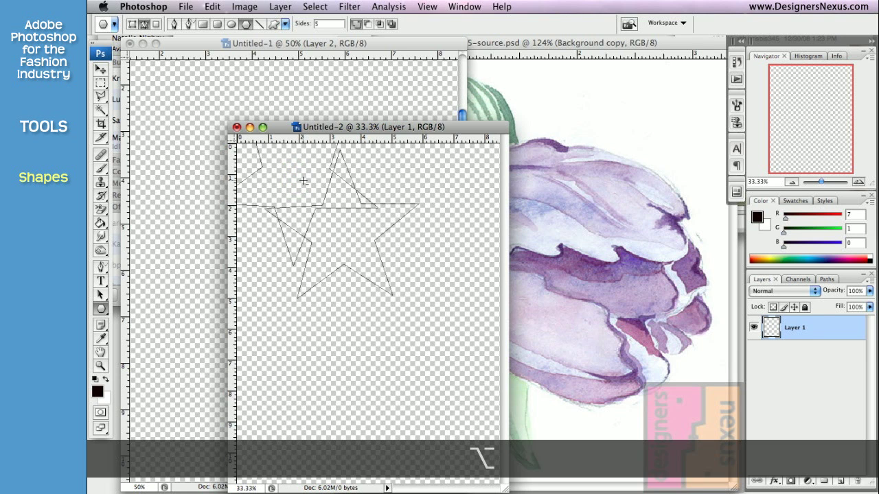
key(super)
drag(302, 180, 349, 234)
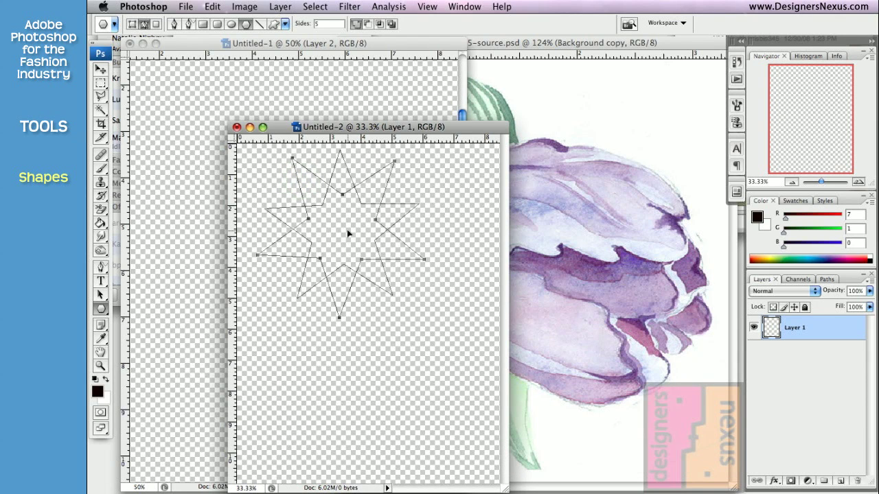
Define the two overlapping star paths as a custom shape named "MPS star"
key(shift)
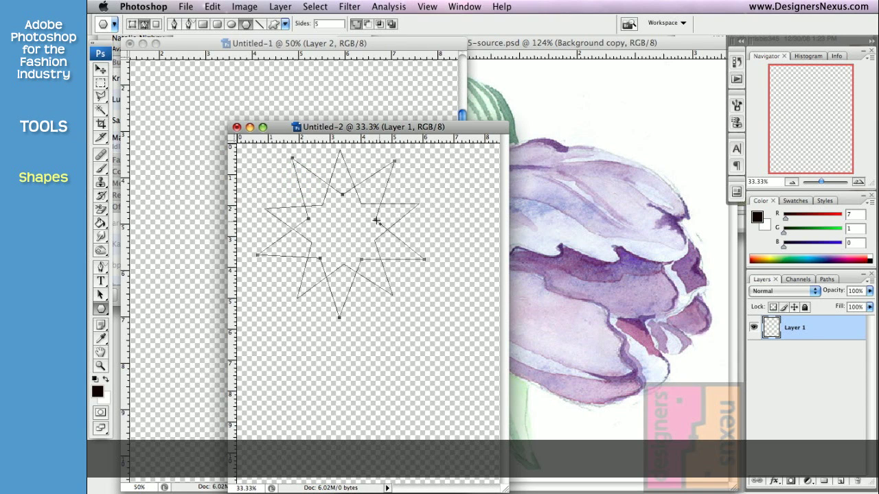
right_click(376, 221)
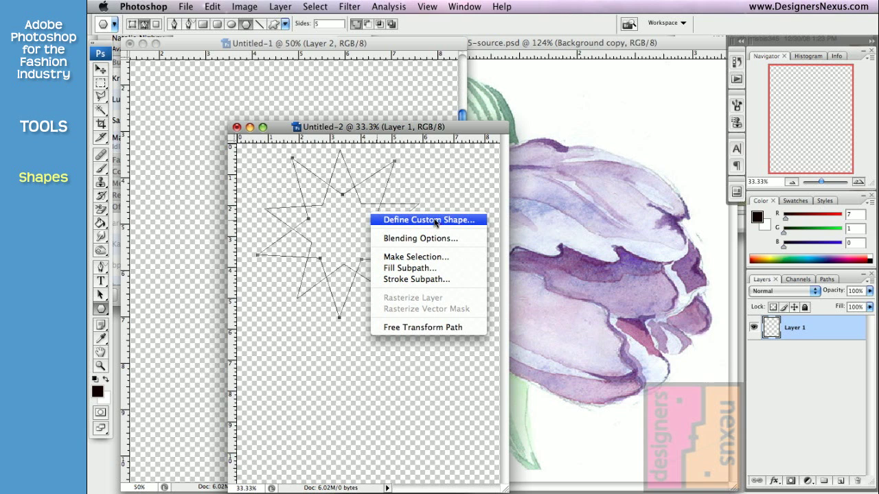
click(344, 127)
click(212, 7)
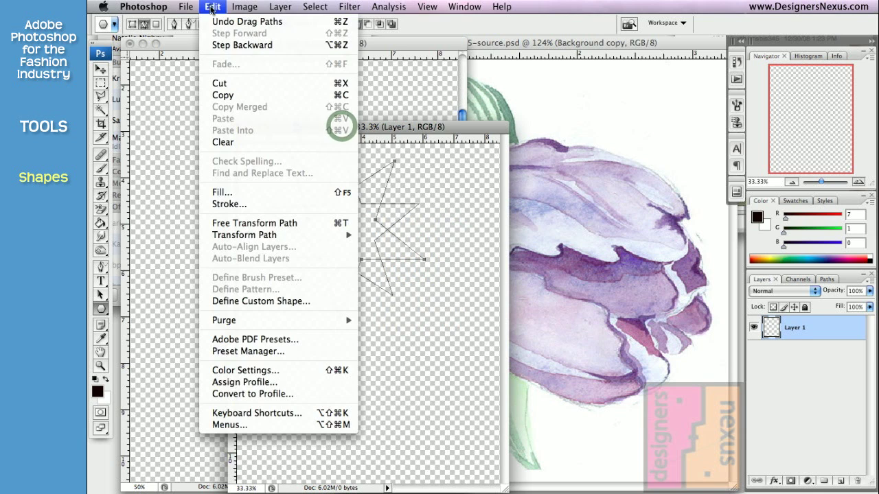
click(267, 307)
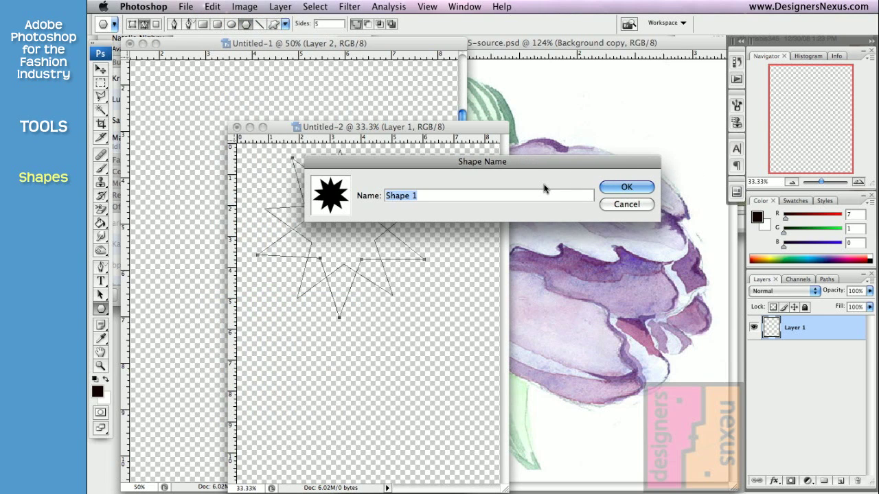
text(M)
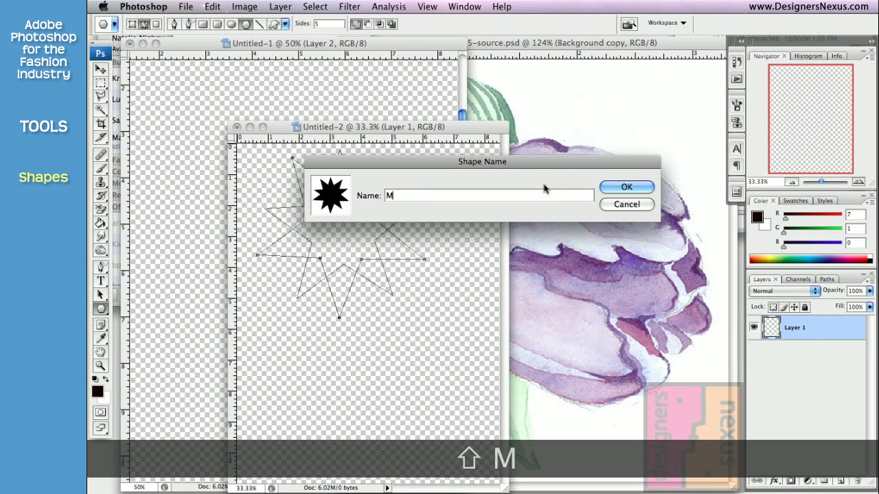
text(PS star)
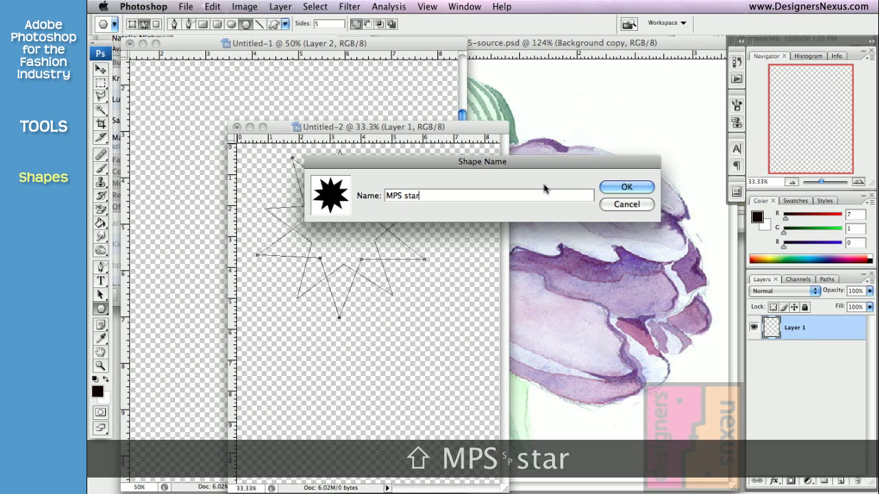
click(625, 188)
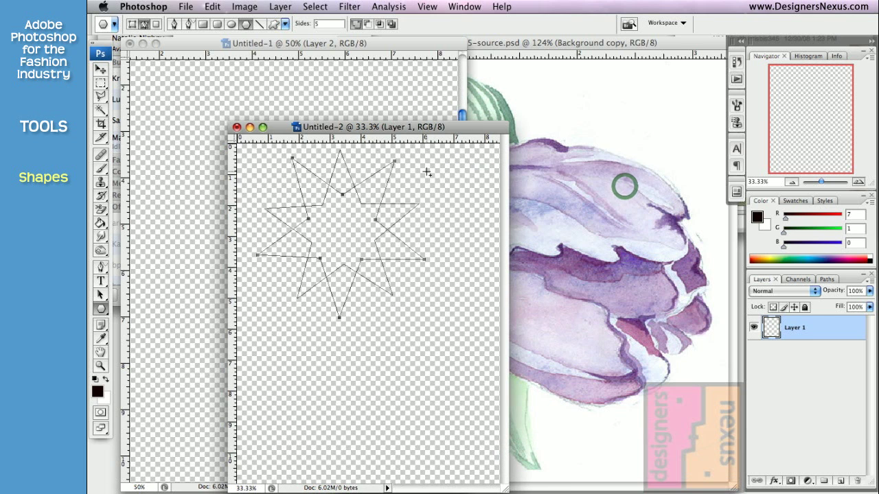
Draw the custom MPS star shape as a large path over the fleur-de-lis in Untitled-1 and a smaller one below the original stars in Untitled-2
click(274, 25)
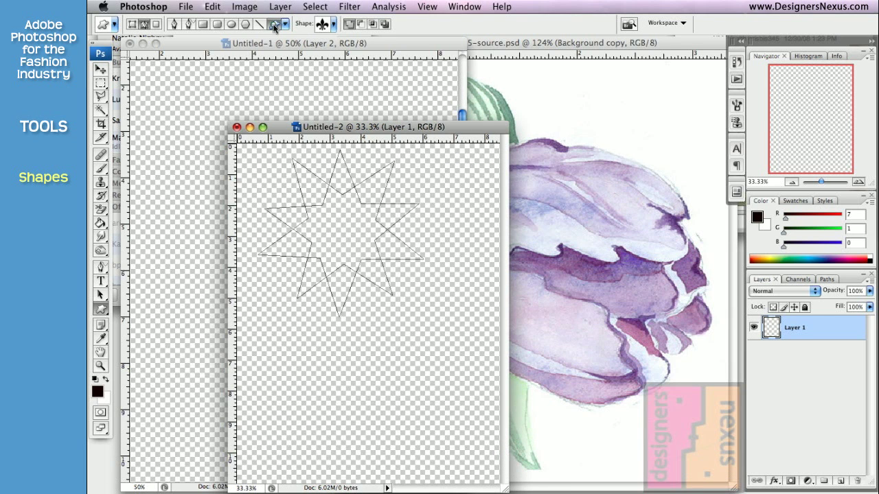
click(334, 25)
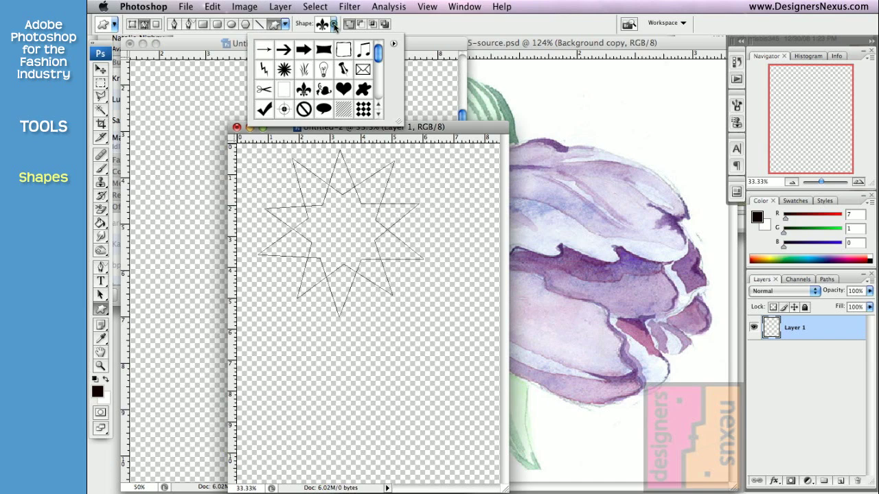
drag(382, 55, 382, 91)
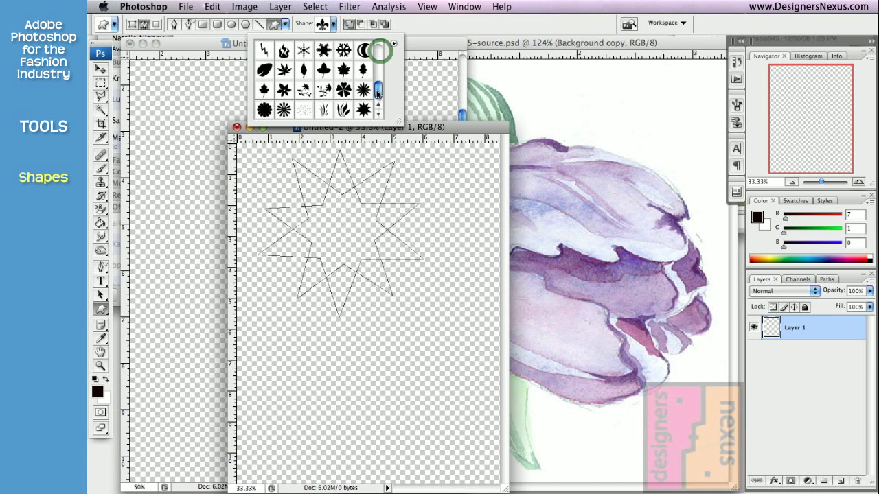
click(363, 110)
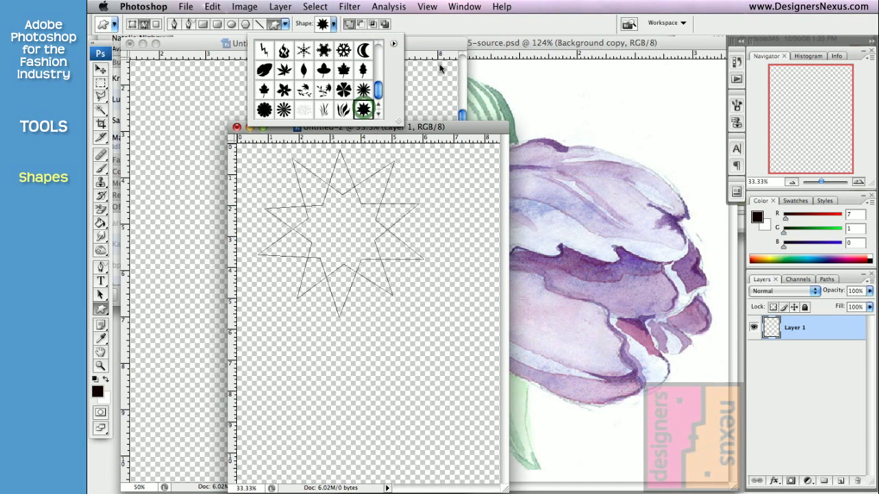
click(433, 47)
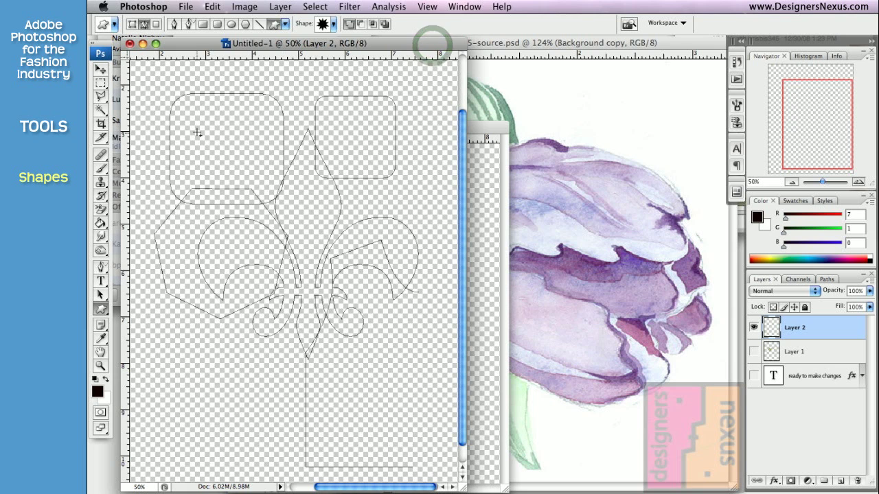
drag(197, 131, 403, 334)
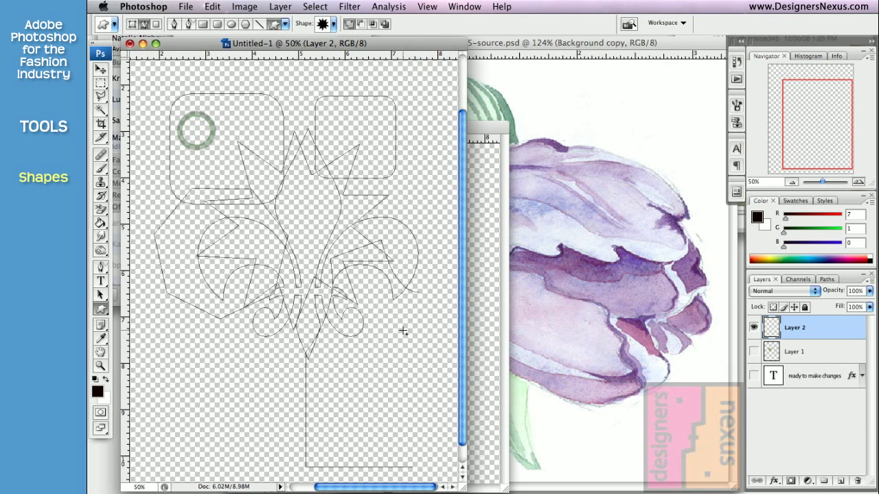
click(475, 218)
drag(275, 360, 426, 460)
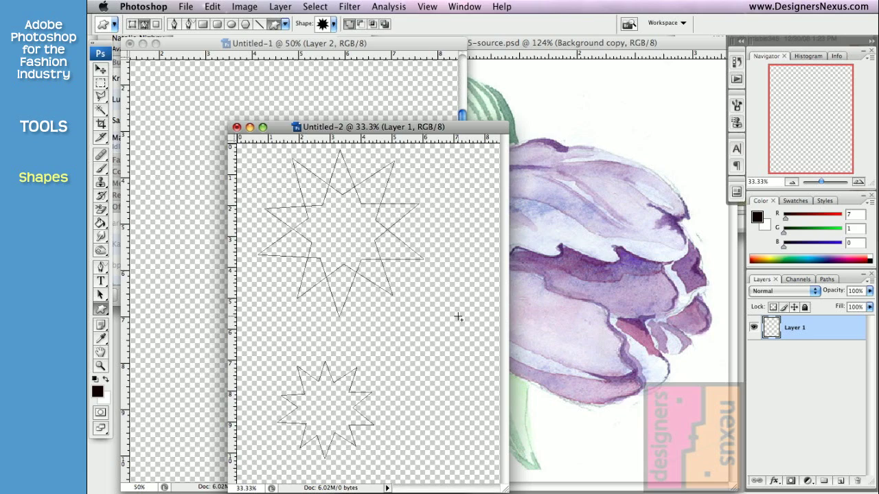